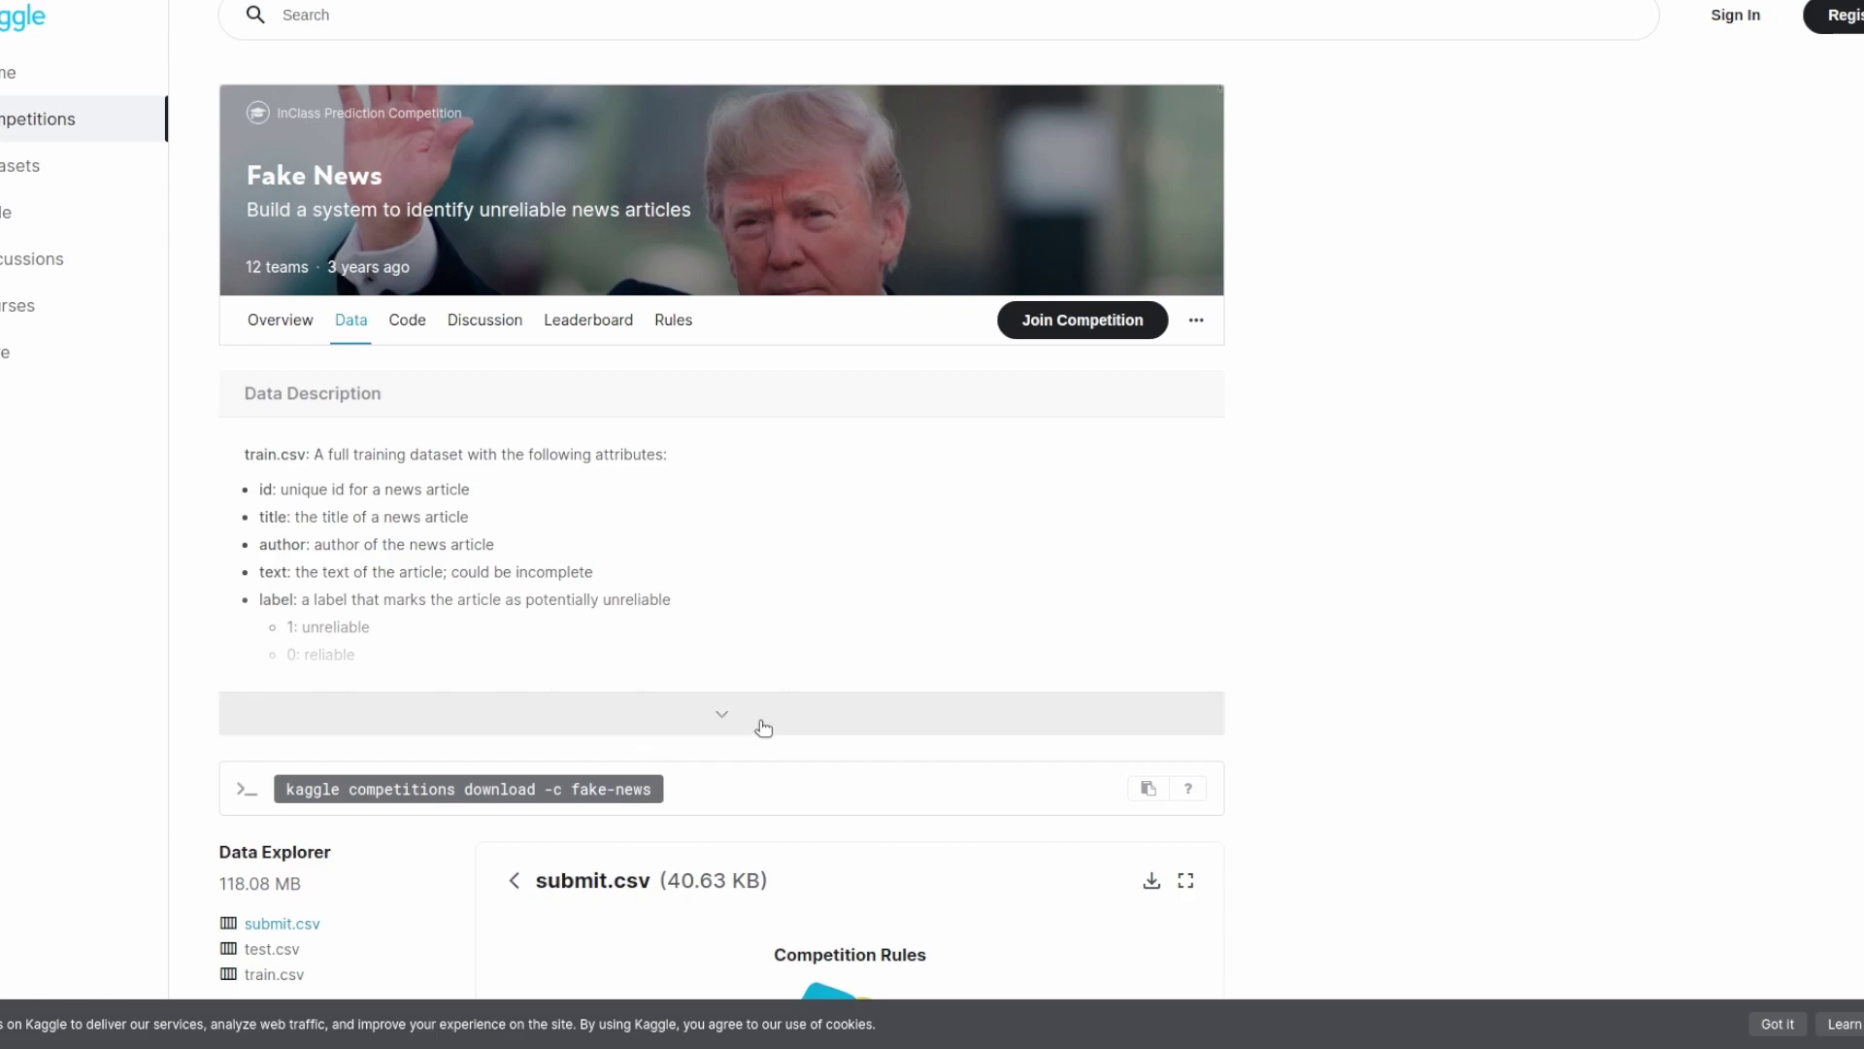
- Expand the Fake News data description and read its label, text and title field descriptions
{"action": "left_click", "coordinate": [713, 712]}
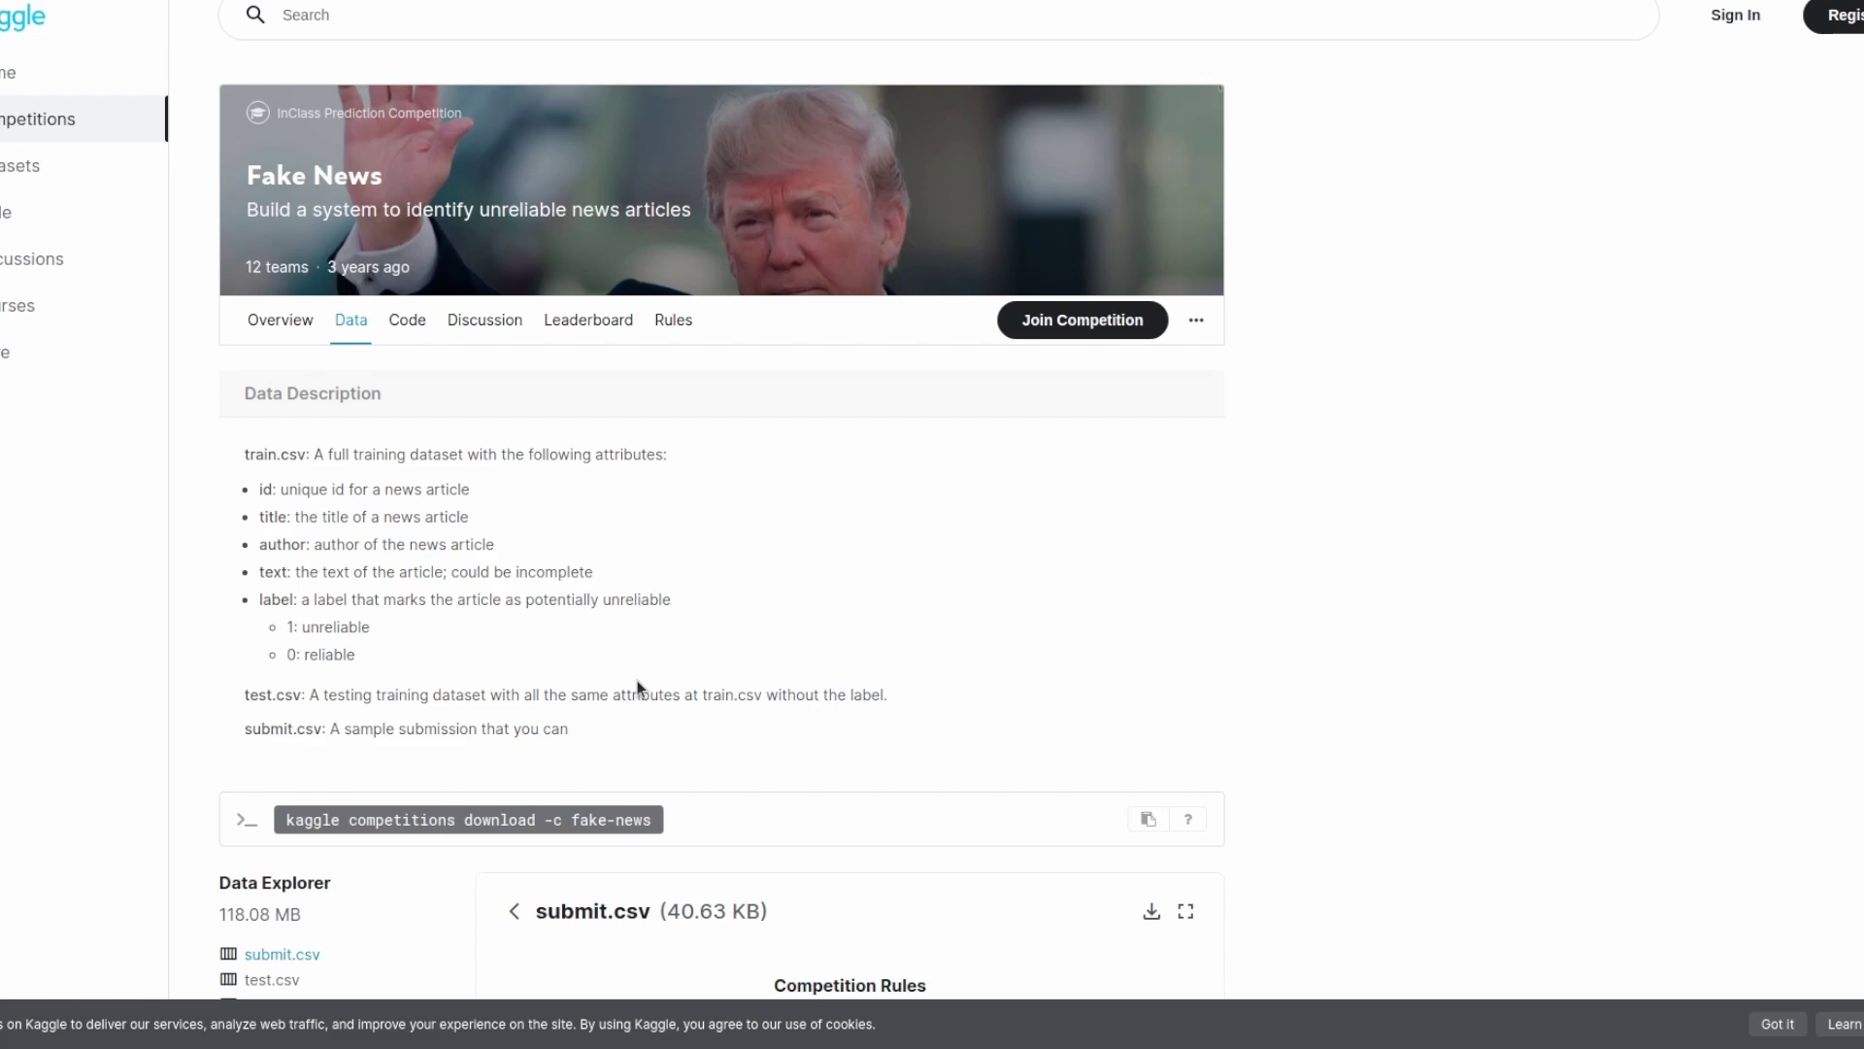
{"action": "left_click_drag", "start_coordinate": [349, 656], "coordinate": [257, 607]}
{"action": "left_click", "coordinate": [257, 607]}
{"action": "left_click_drag", "start_coordinate": [295, 573], "coordinate": [568, 573]}
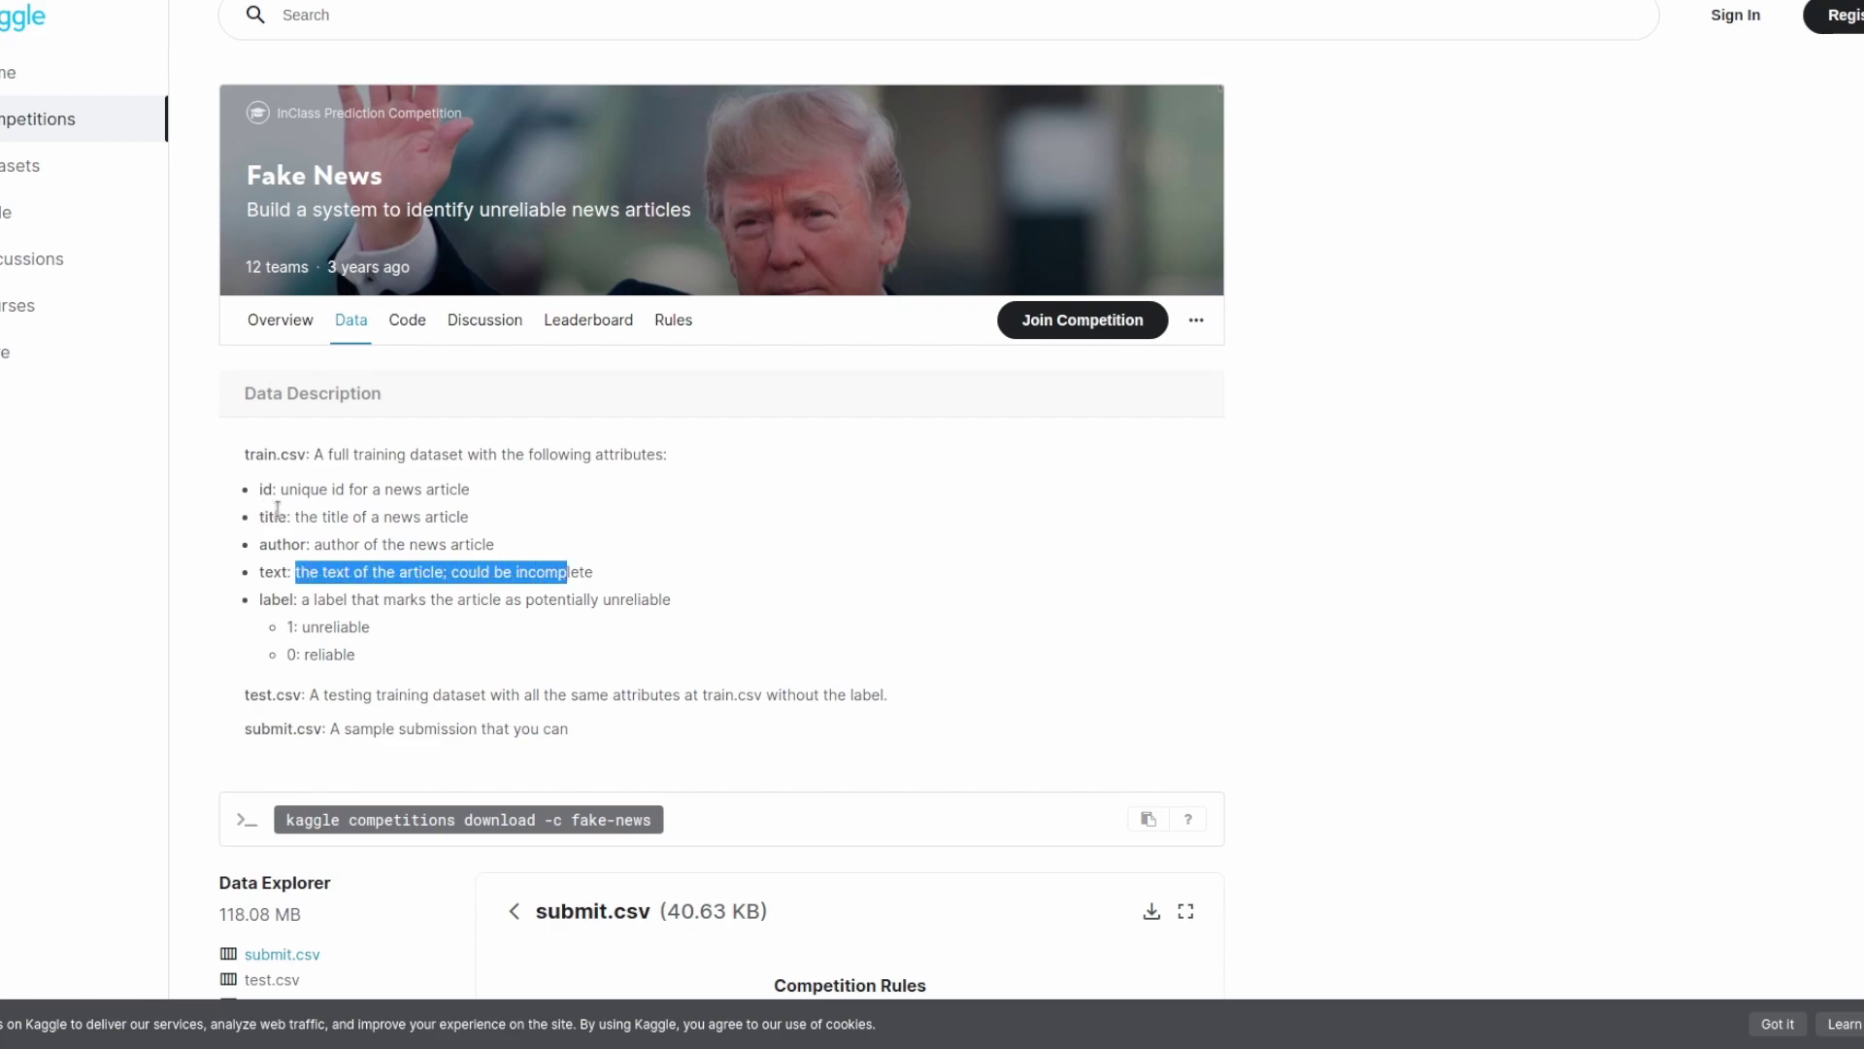
{"action": "left_click_drag", "start_coordinate": [278, 510], "coordinate": [413, 515]}
{"action": "left_click", "coordinate": [296, 600]}
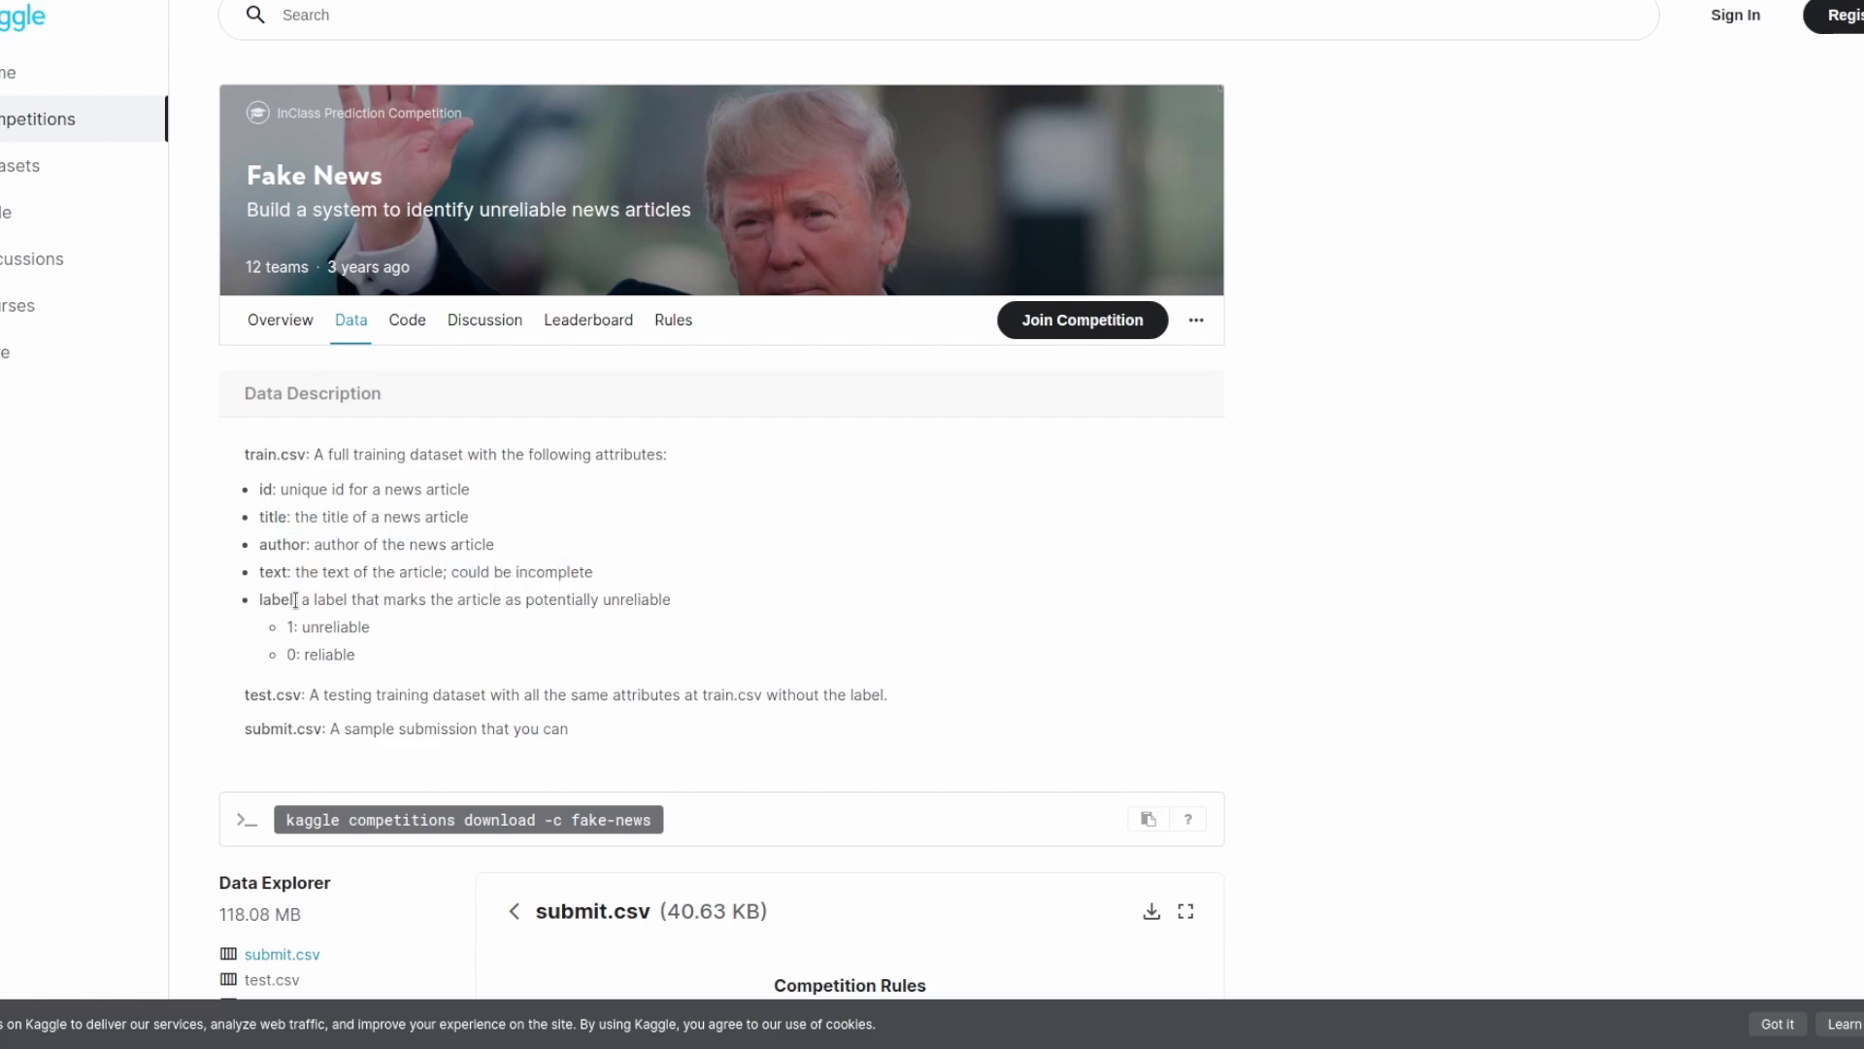
{"action": "scroll", "coordinate": [297, 600], "scroll_direction": "down", "scroll_amount": 3}
{"action": "scroll", "coordinate": [300, 614], "scroll_direction": "down", "scroll_amount": 2}
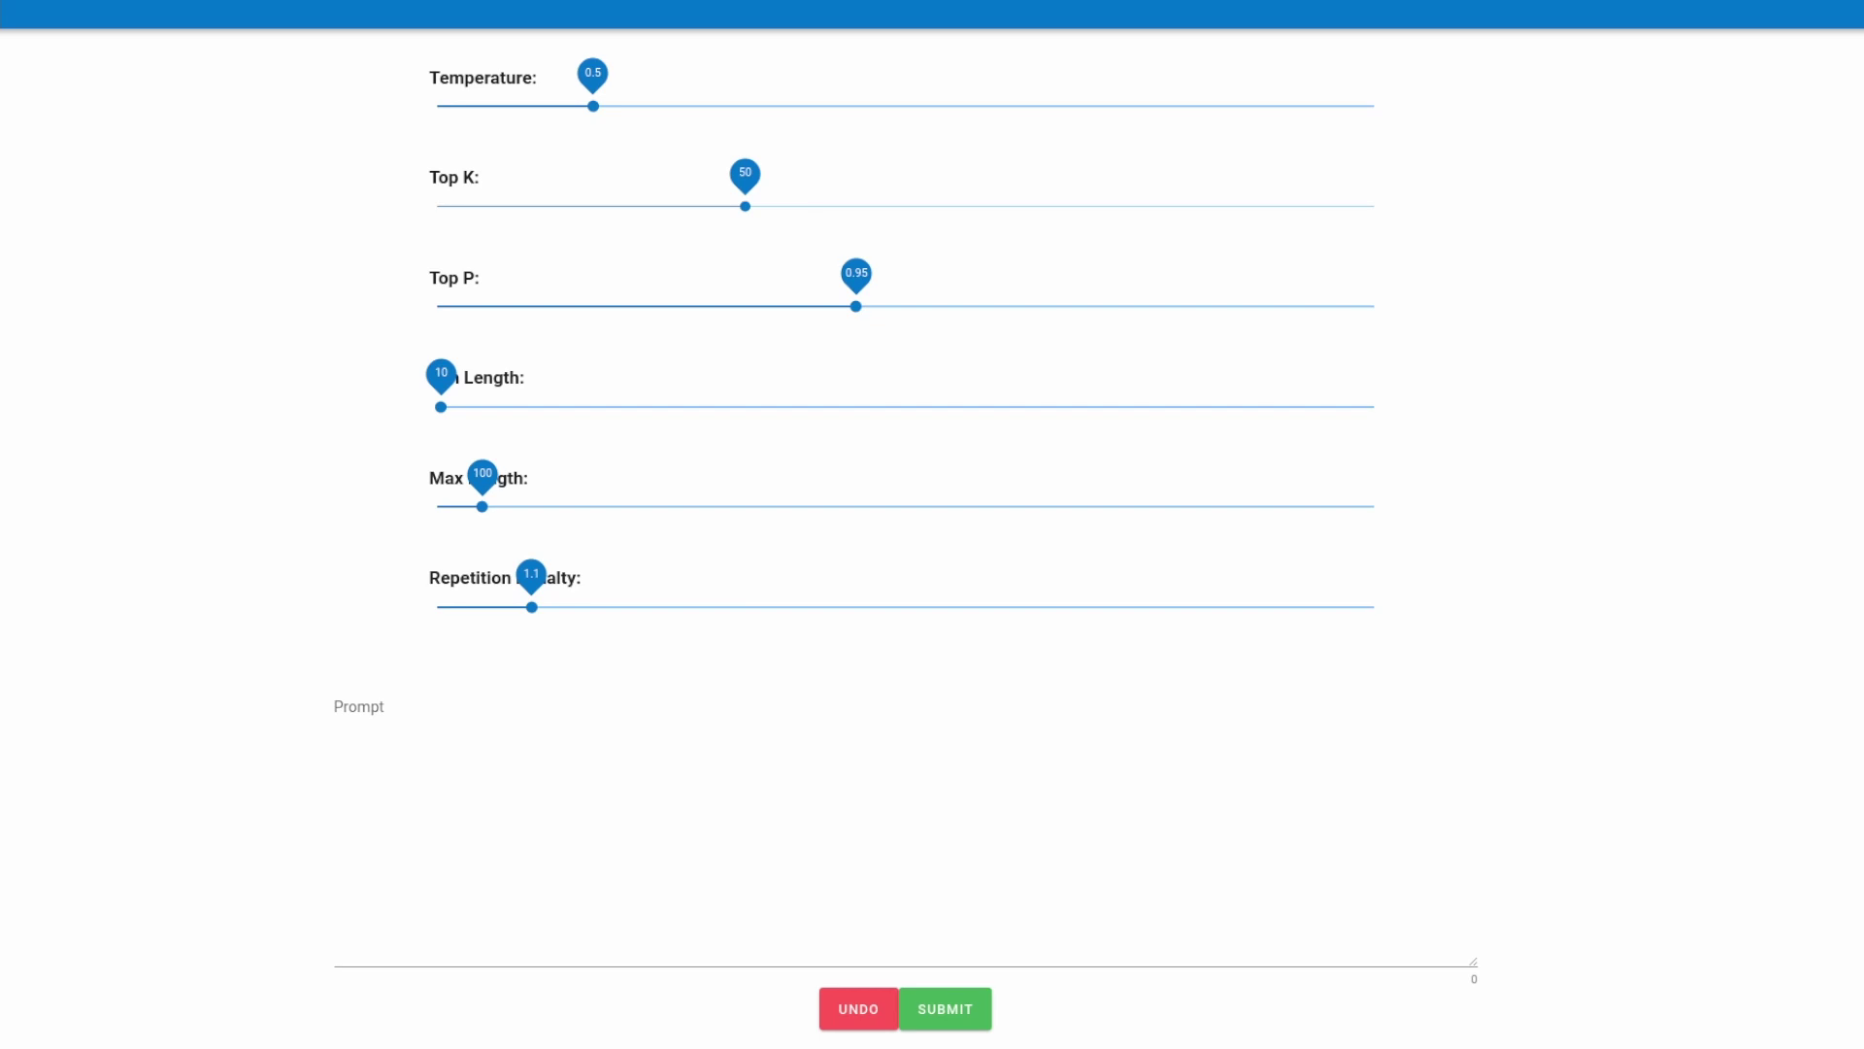
- Paste the headline 'Donald Trump Admits He Is A Lizard Man:' into the empty prompt
{"action": "left_click", "coordinate": [360, 731]}
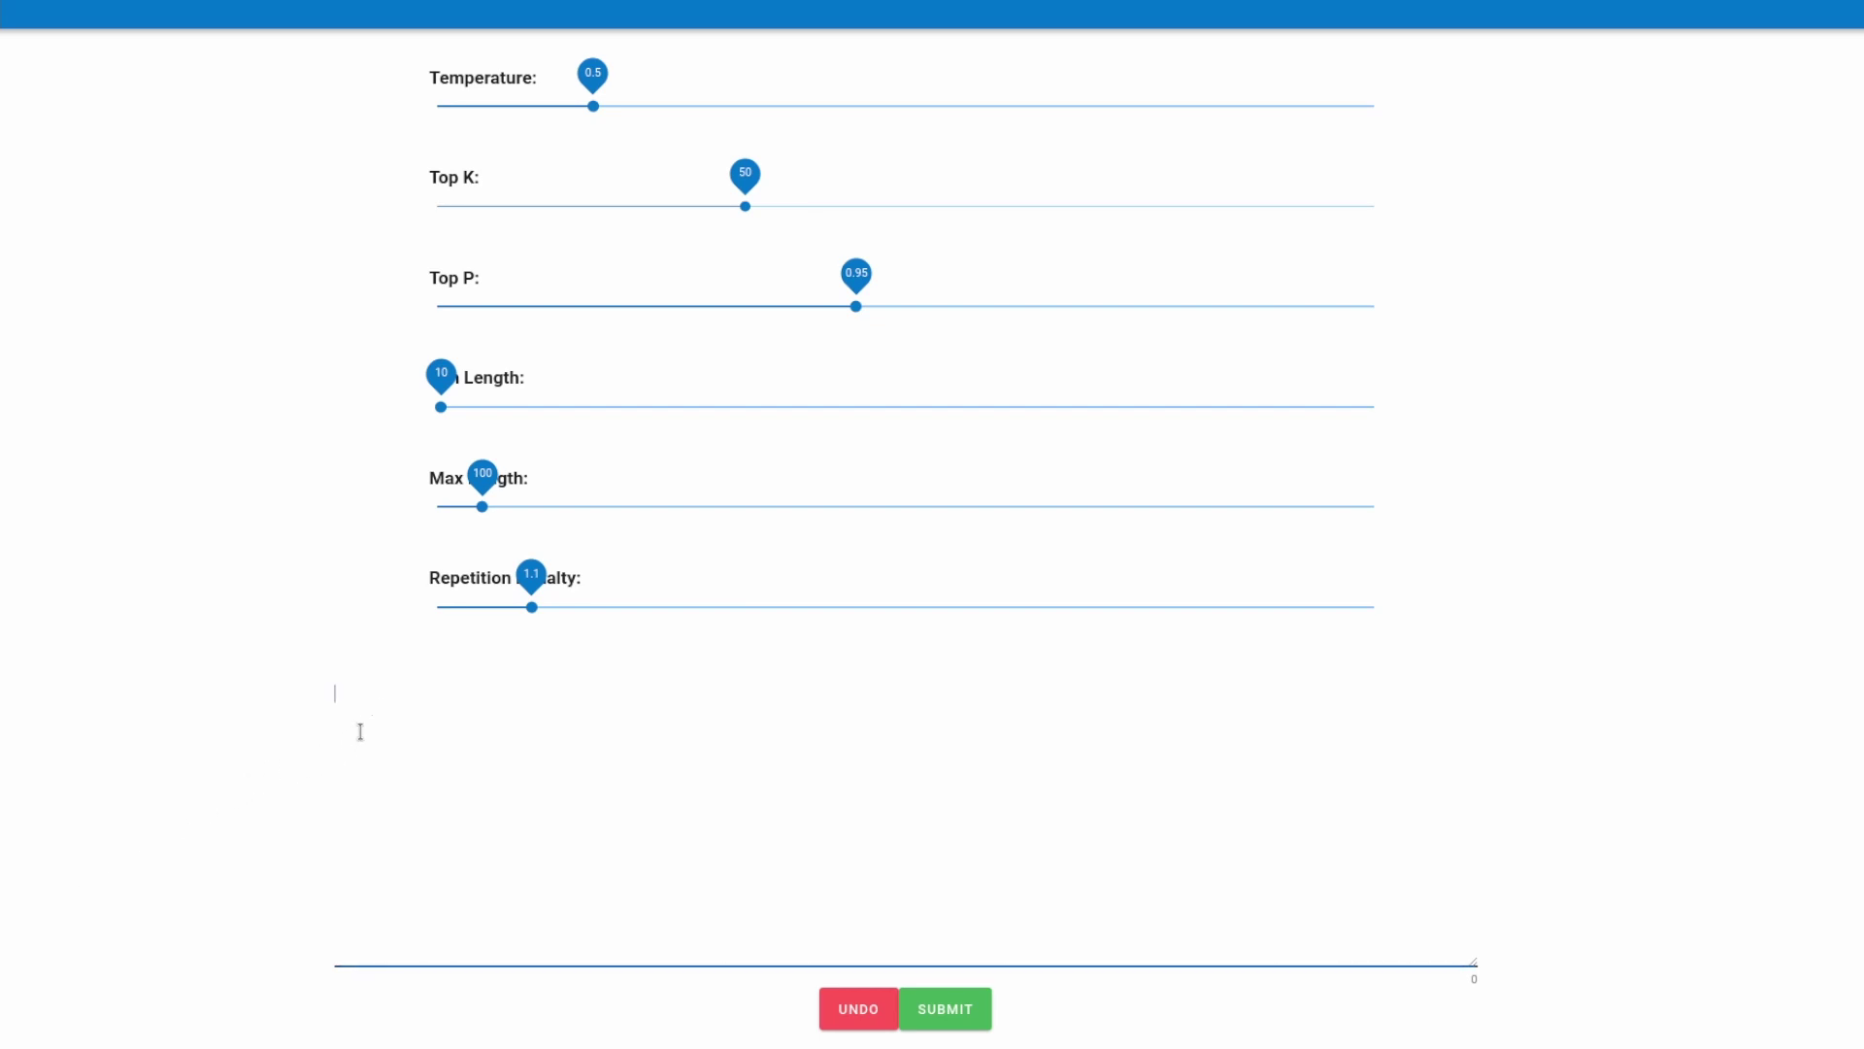
{"action": "type", "text": "Donald Trump Admits He Is A Lizard Man:"}
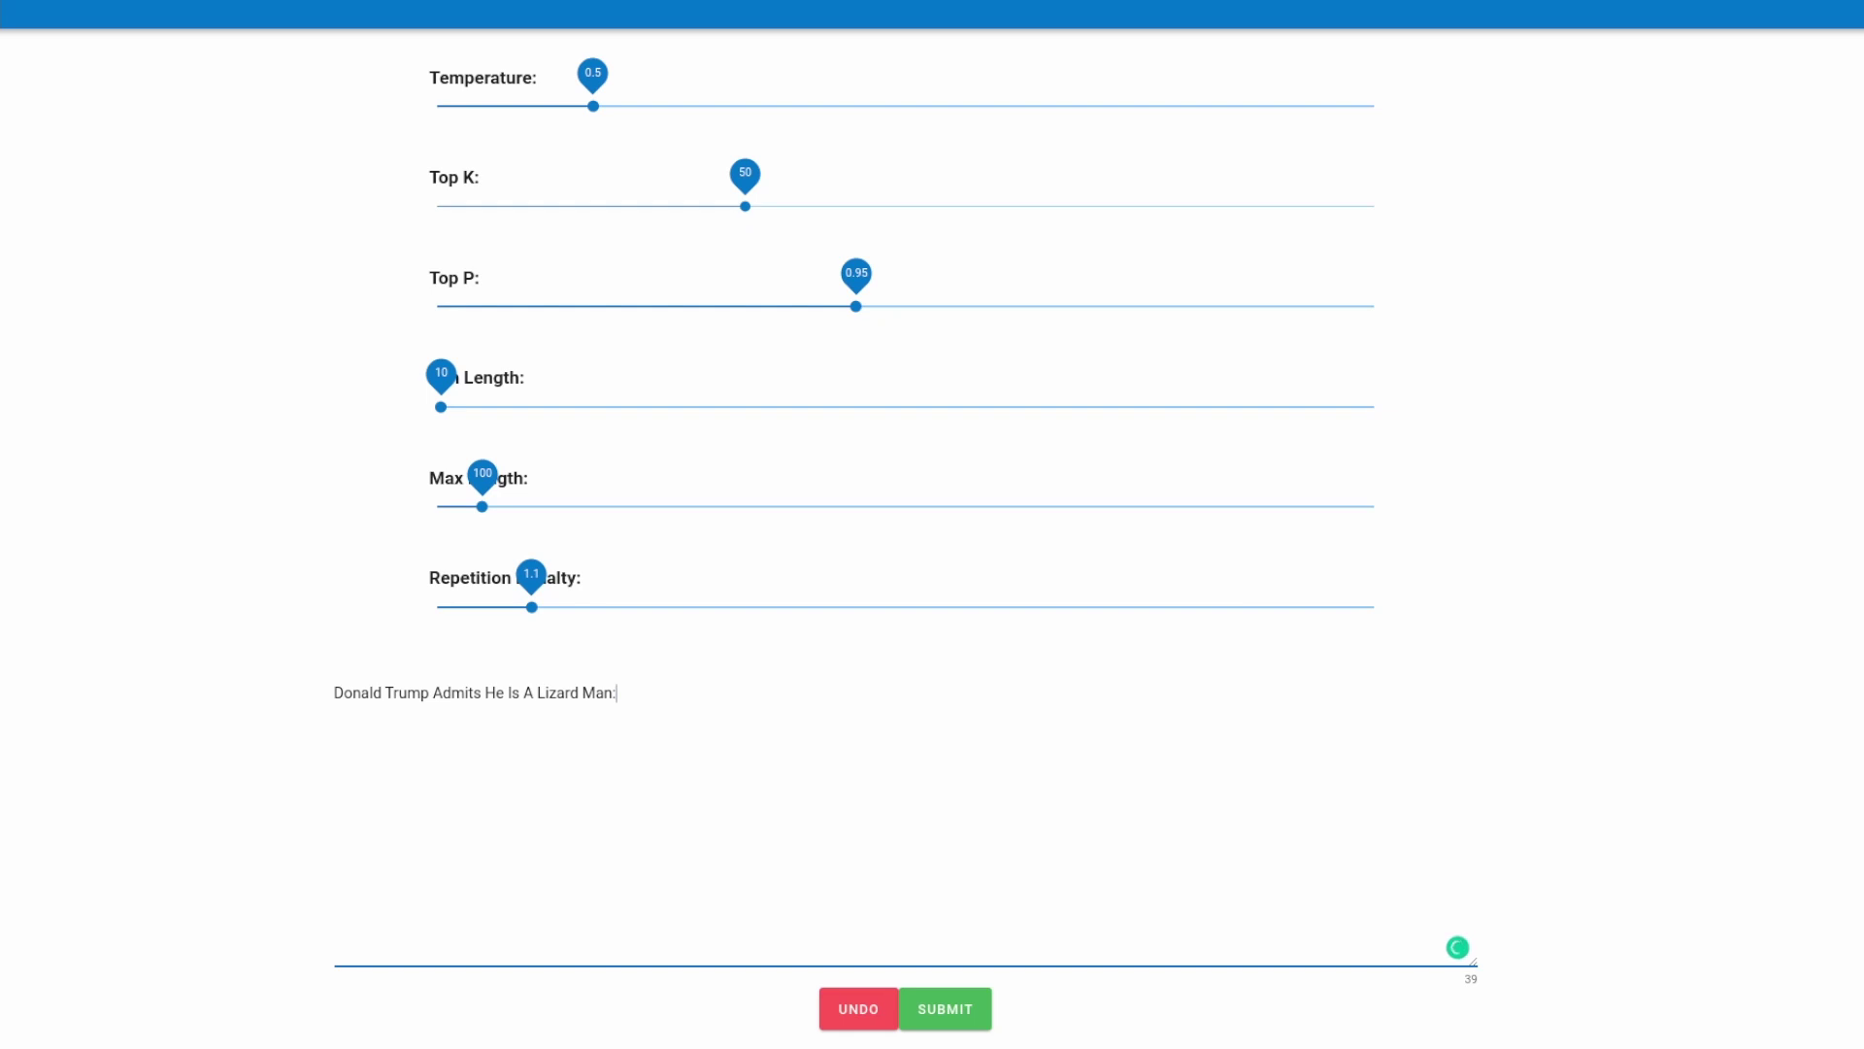
{"action": "left_click", "coordinate": [248, 577]}
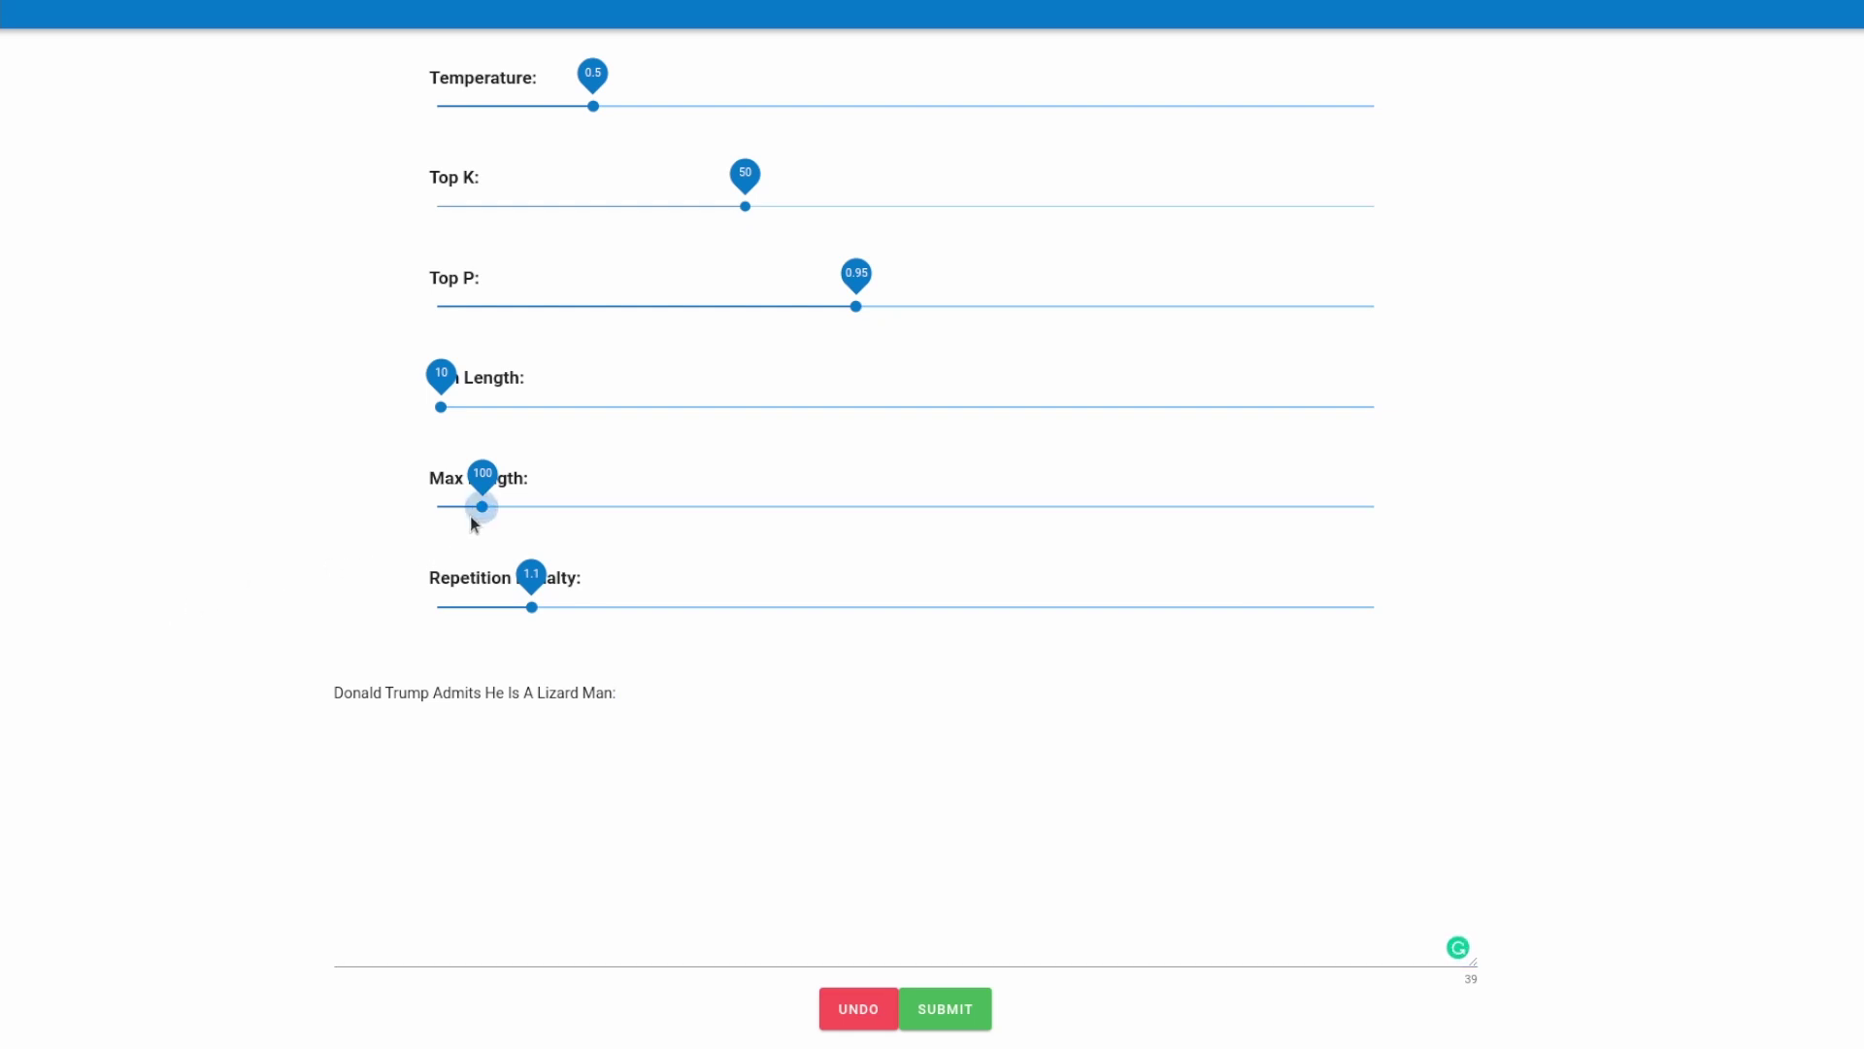
- Lower Max Length to 36 and generate the article over three submissions
{"action": "left_click_drag", "start_coordinate": [478, 514], "coordinate": [450, 521]}
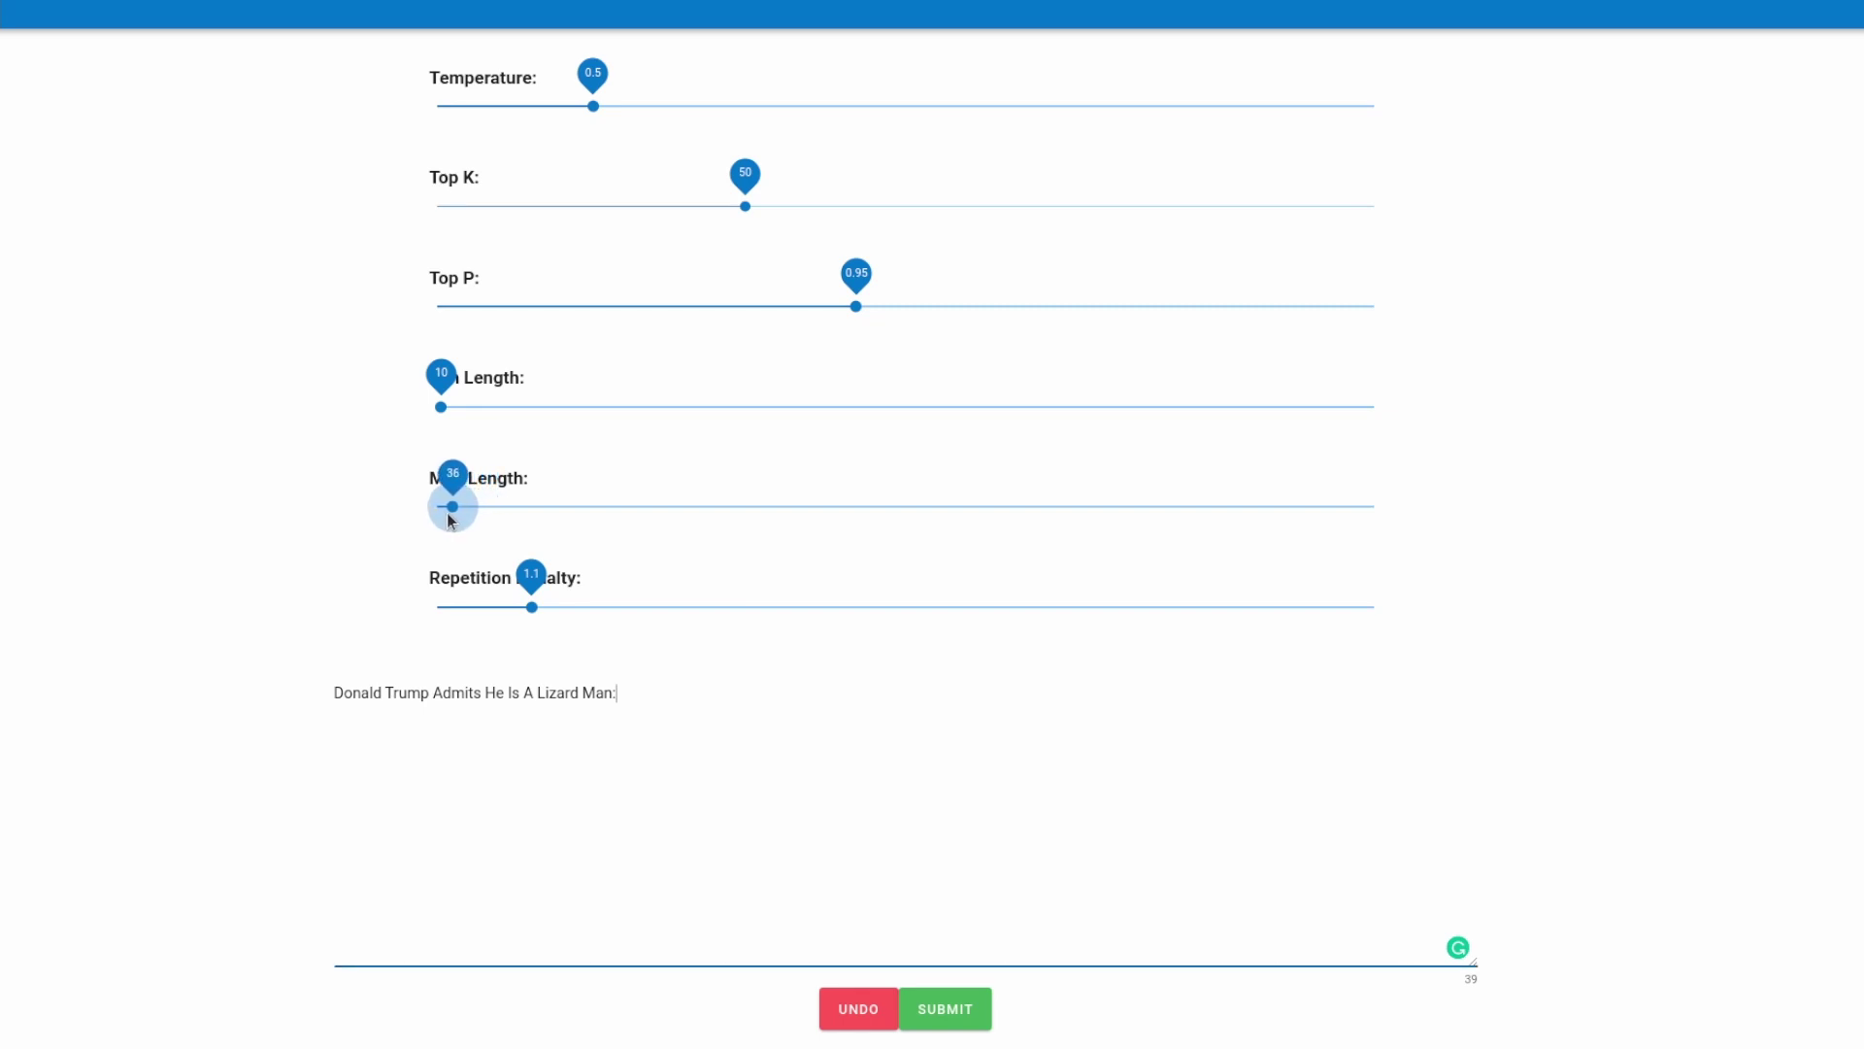
{"action": "left_click", "coordinate": [941, 1011]}
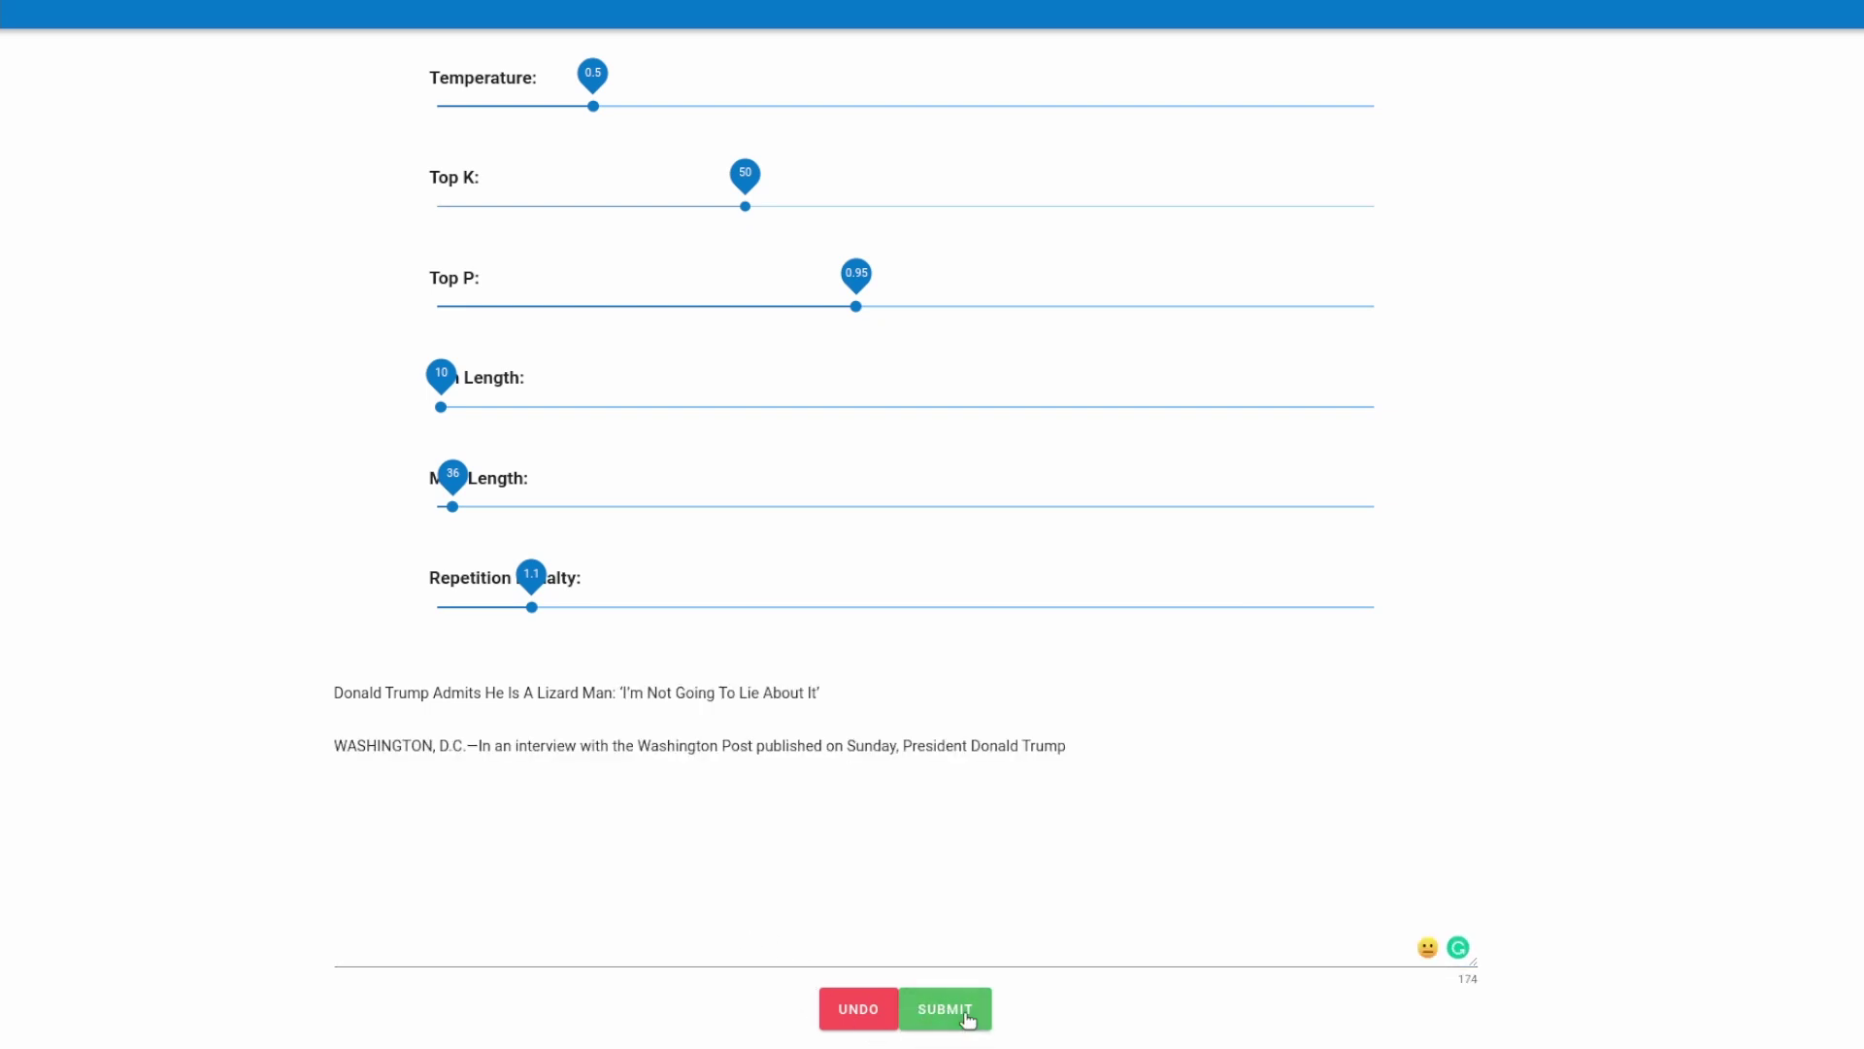
{"action": "left_click", "coordinate": [968, 1017]}
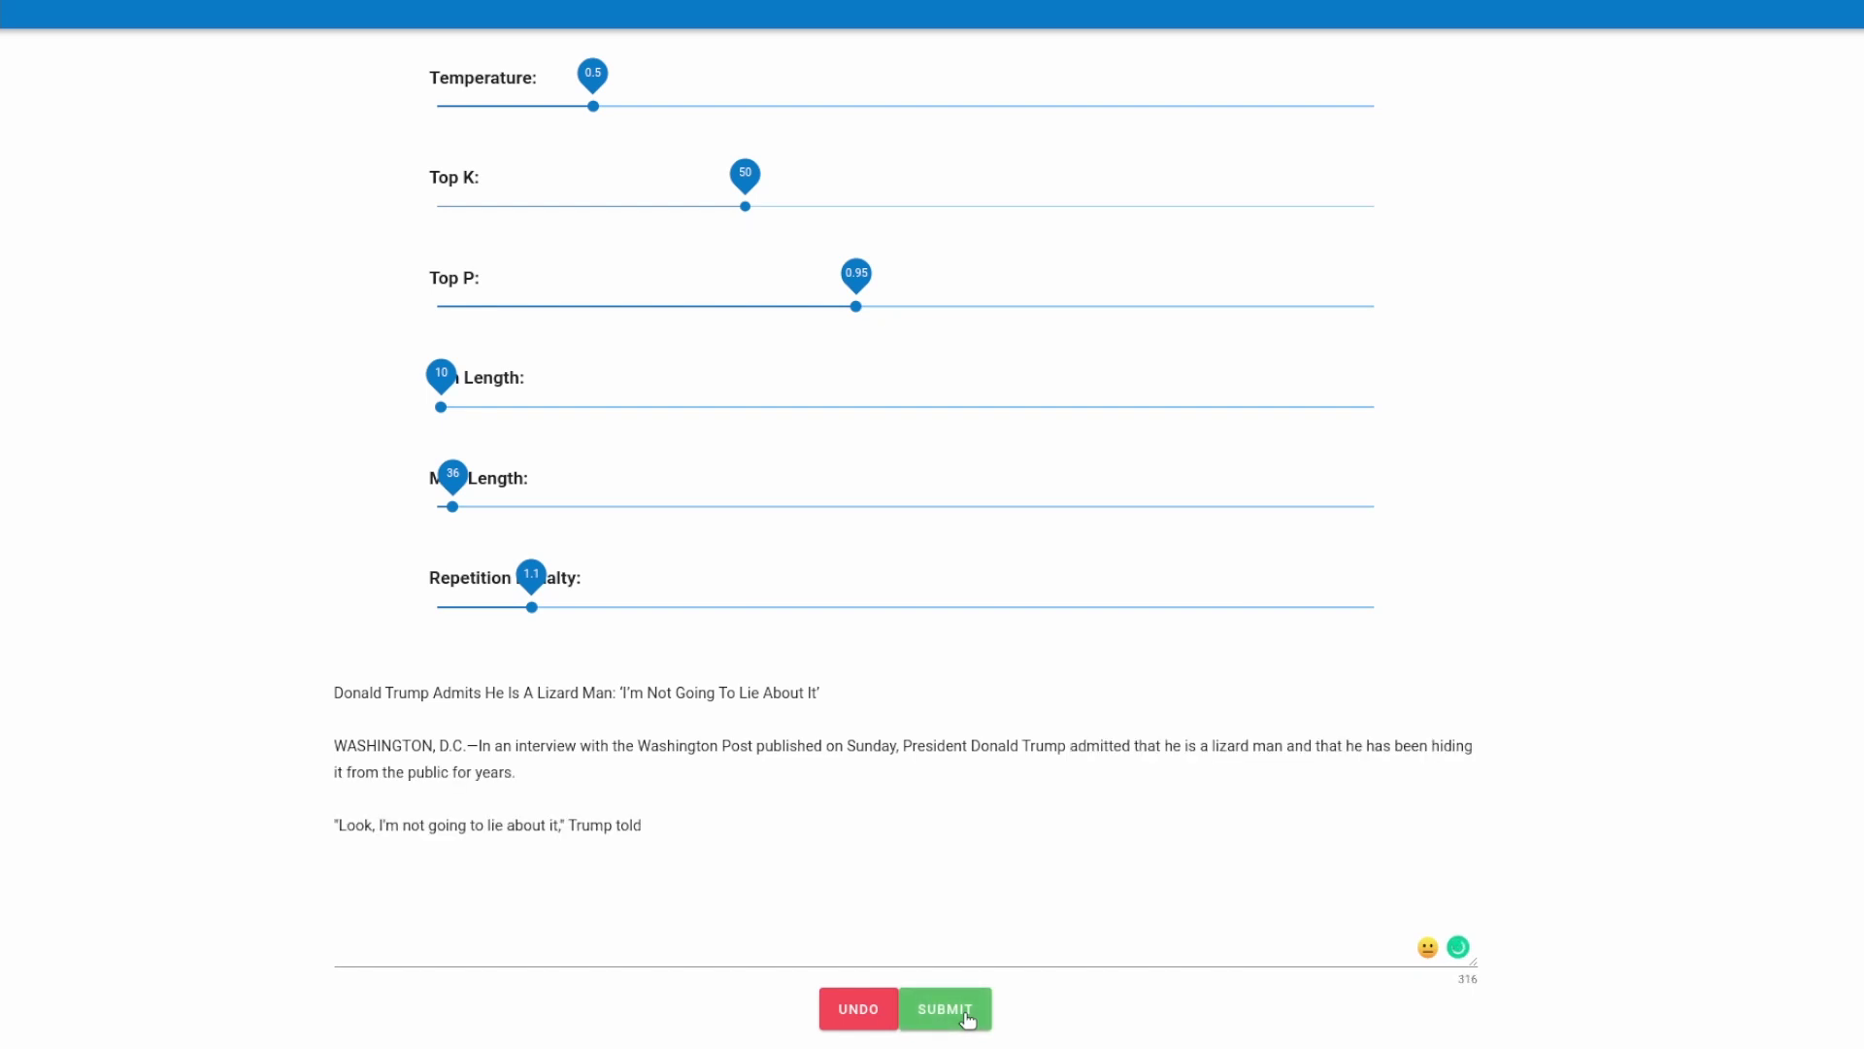
{"action": "left_click", "coordinate": [968, 1017]}
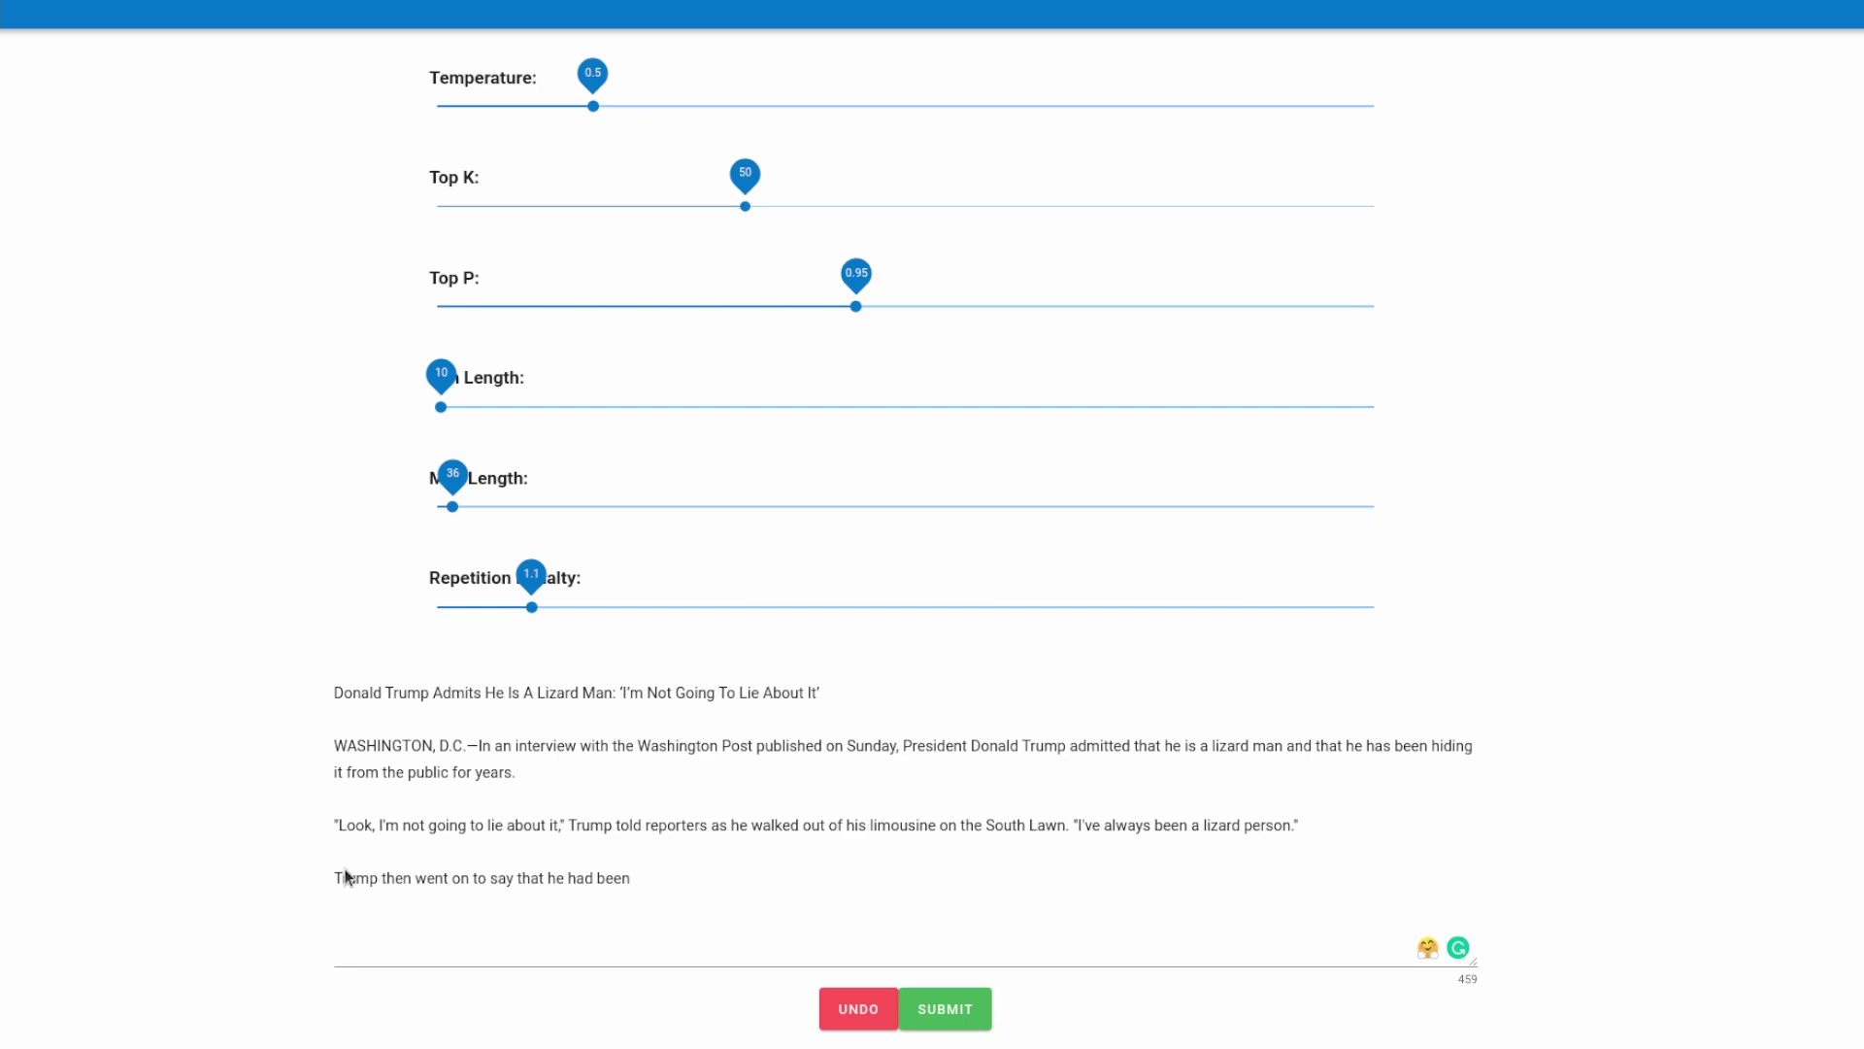
- Generate another chunk, adding a paragraph about Trump living in a cave since birth
{"action": "left_click", "coordinate": [963, 1027]}
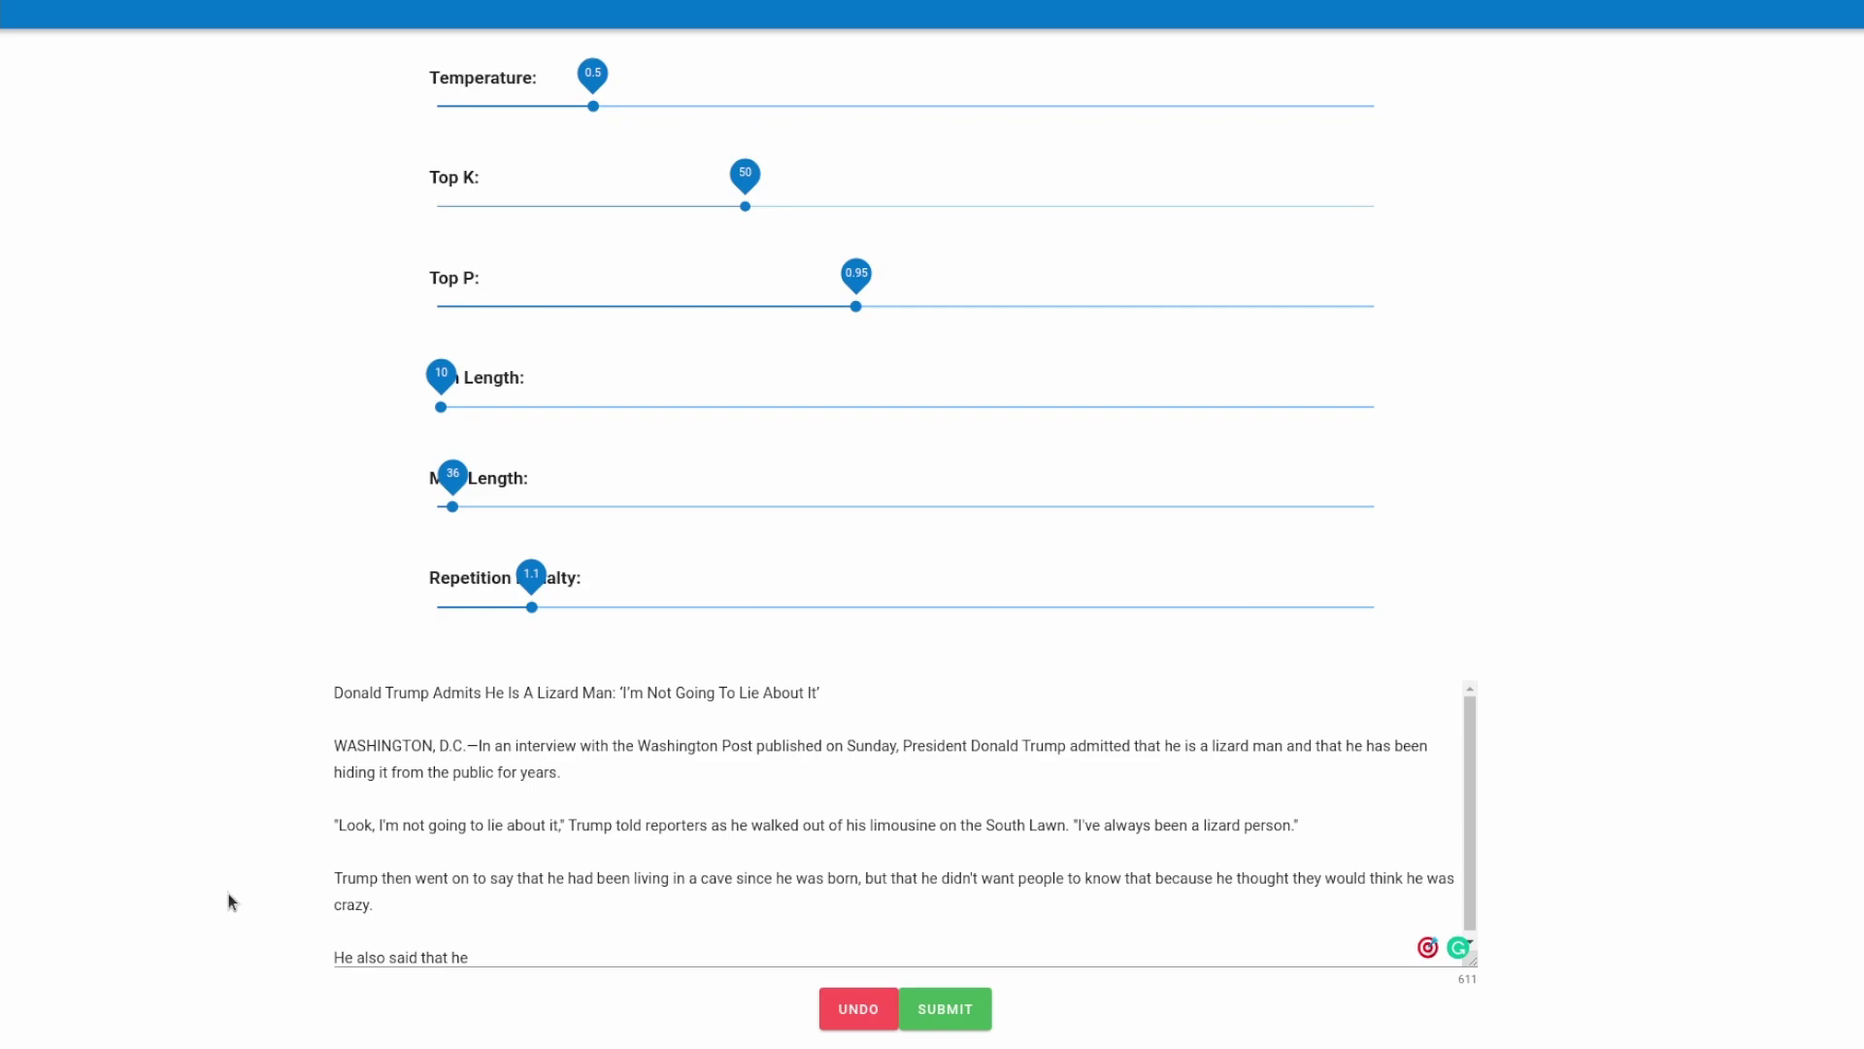
- Undo the cave paragraph so the article ends at 'Trump then went on to say that he had been'
{"action": "left_click", "coordinate": [844, 1014]}
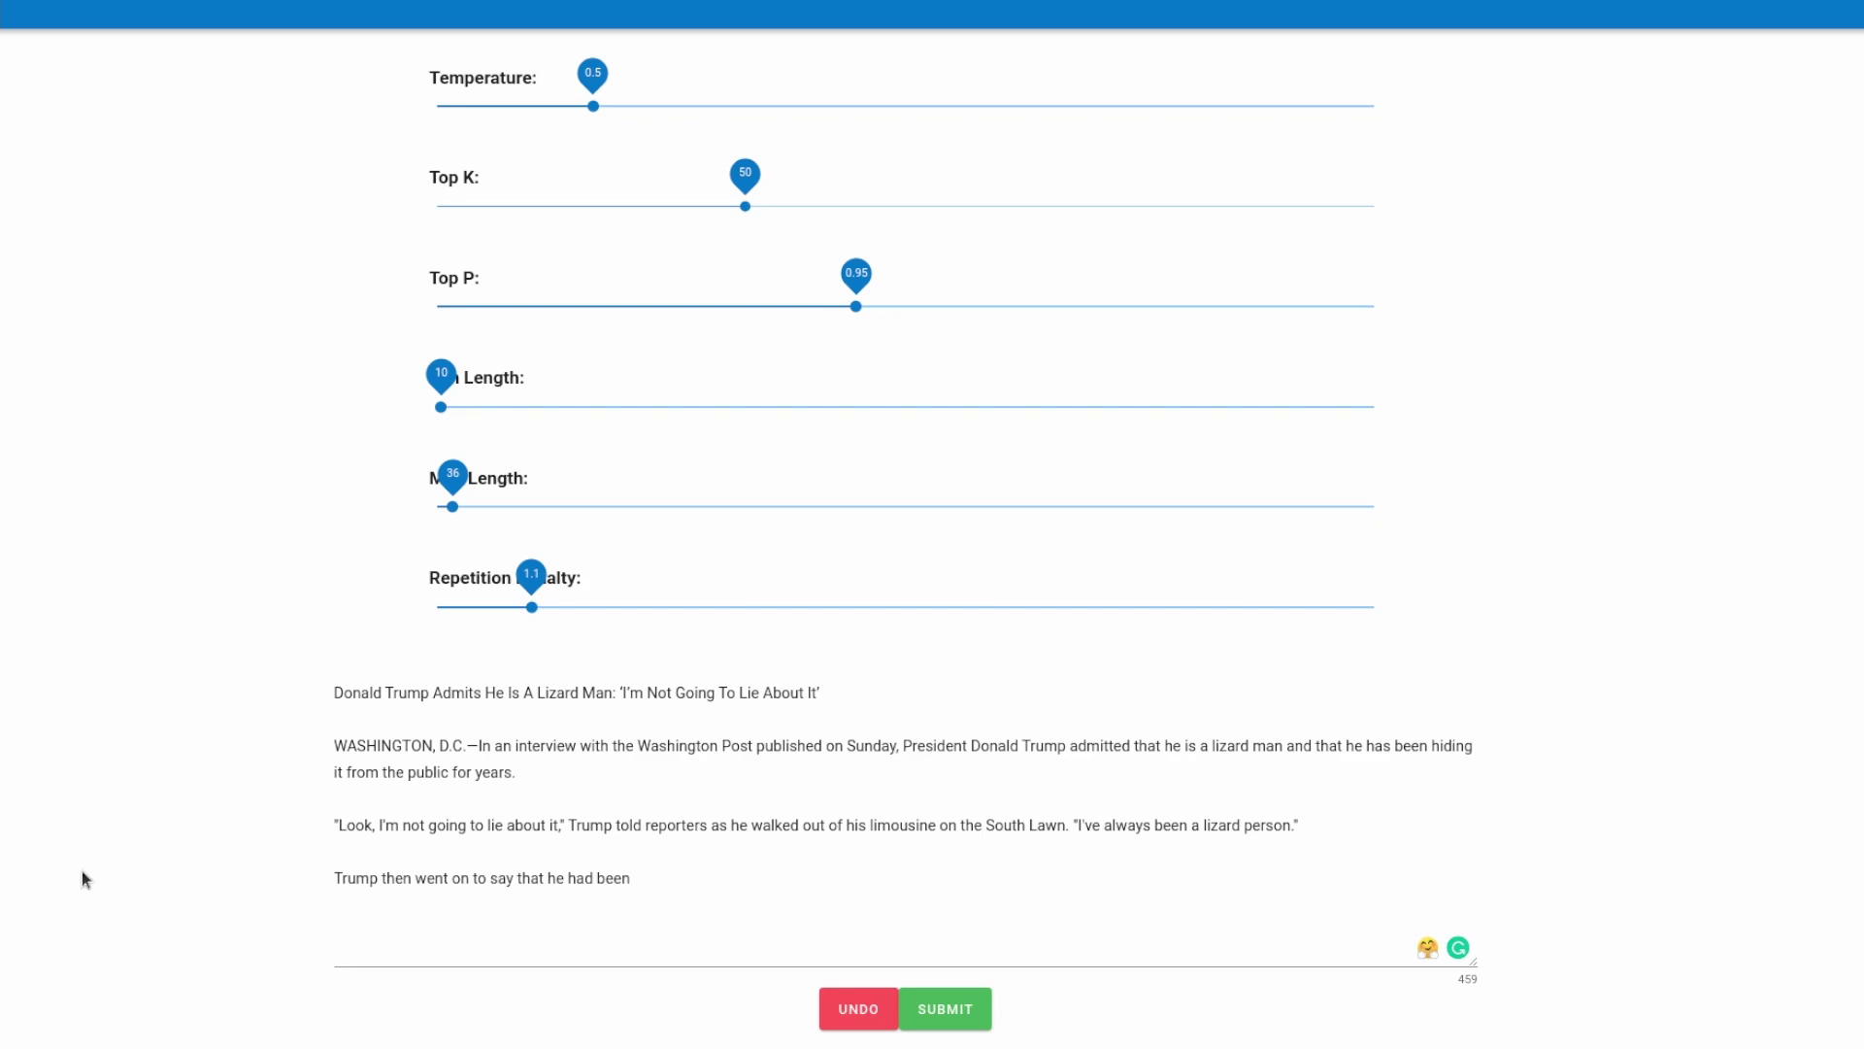
- Append 'regularly eating babies' to the article's end and generate a continuation from it
{"action": "left_click", "coordinate": [661, 889]}
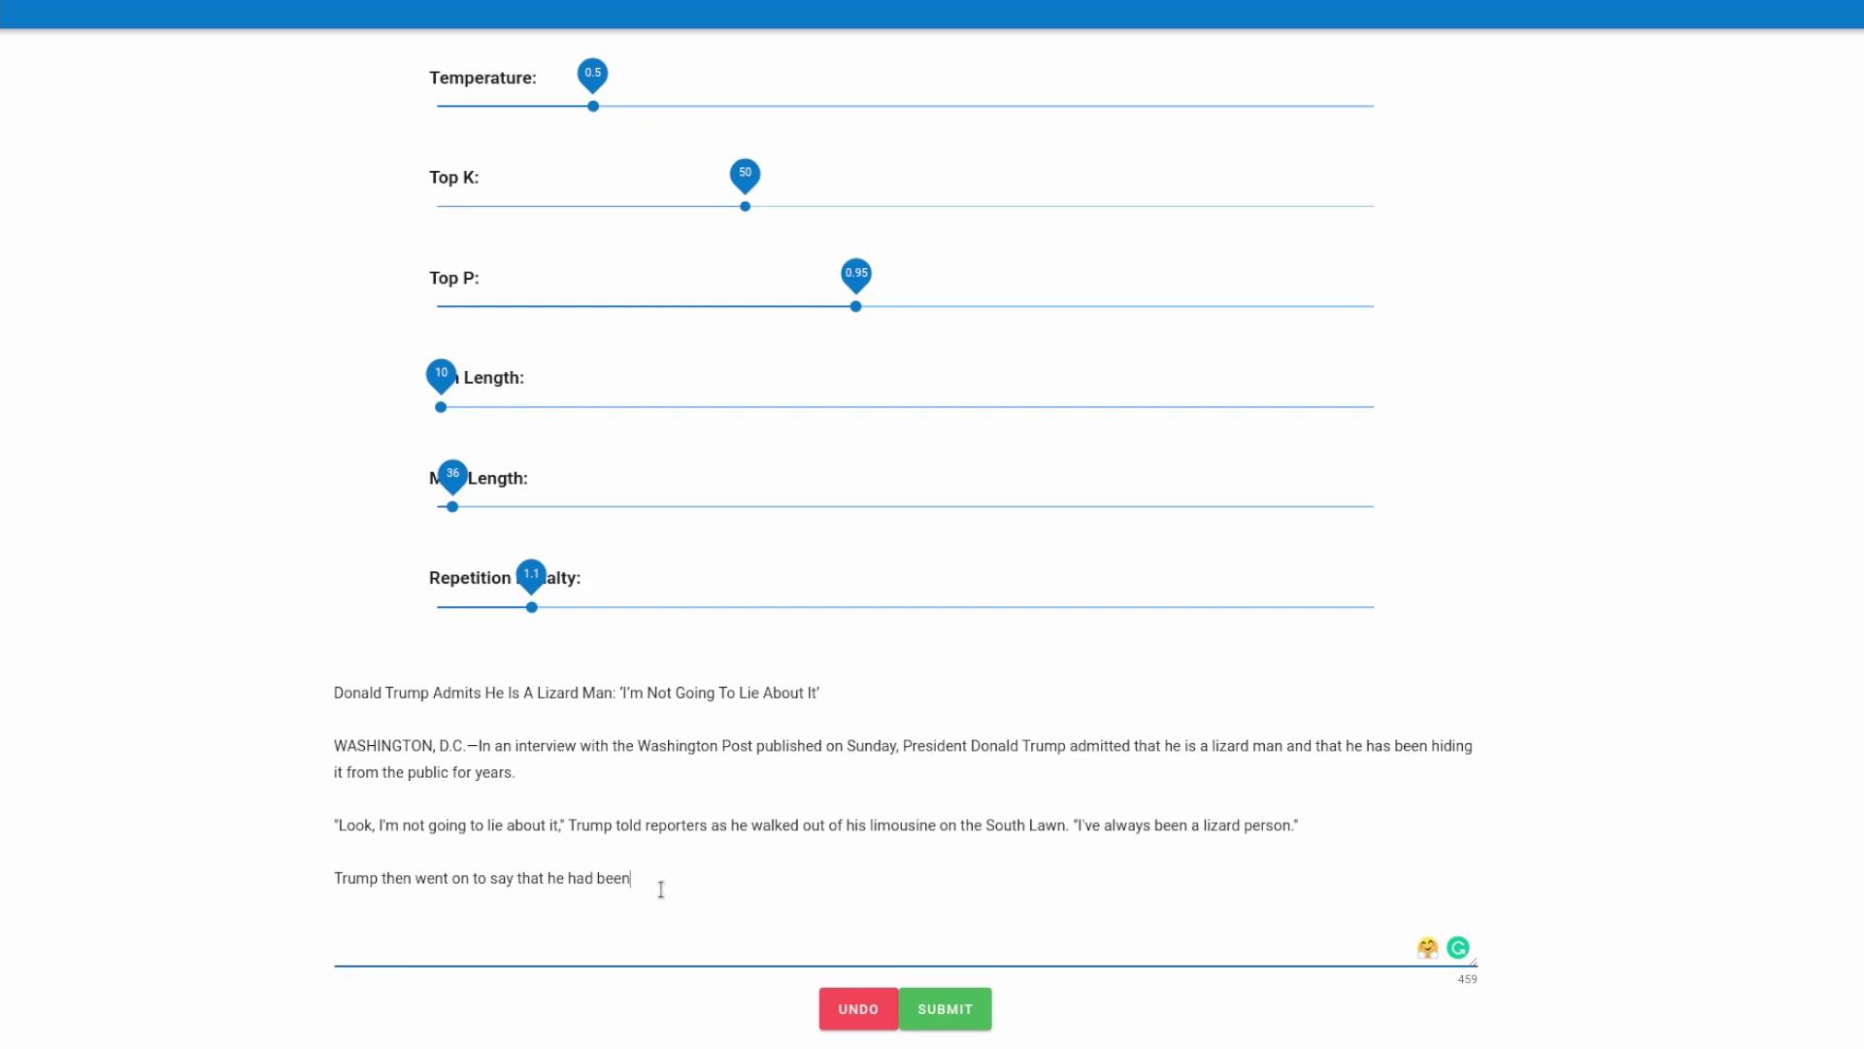
{"action": "type", "text": "regularly eating babies"}
{"action": "left_click", "coordinate": [976, 1013]}
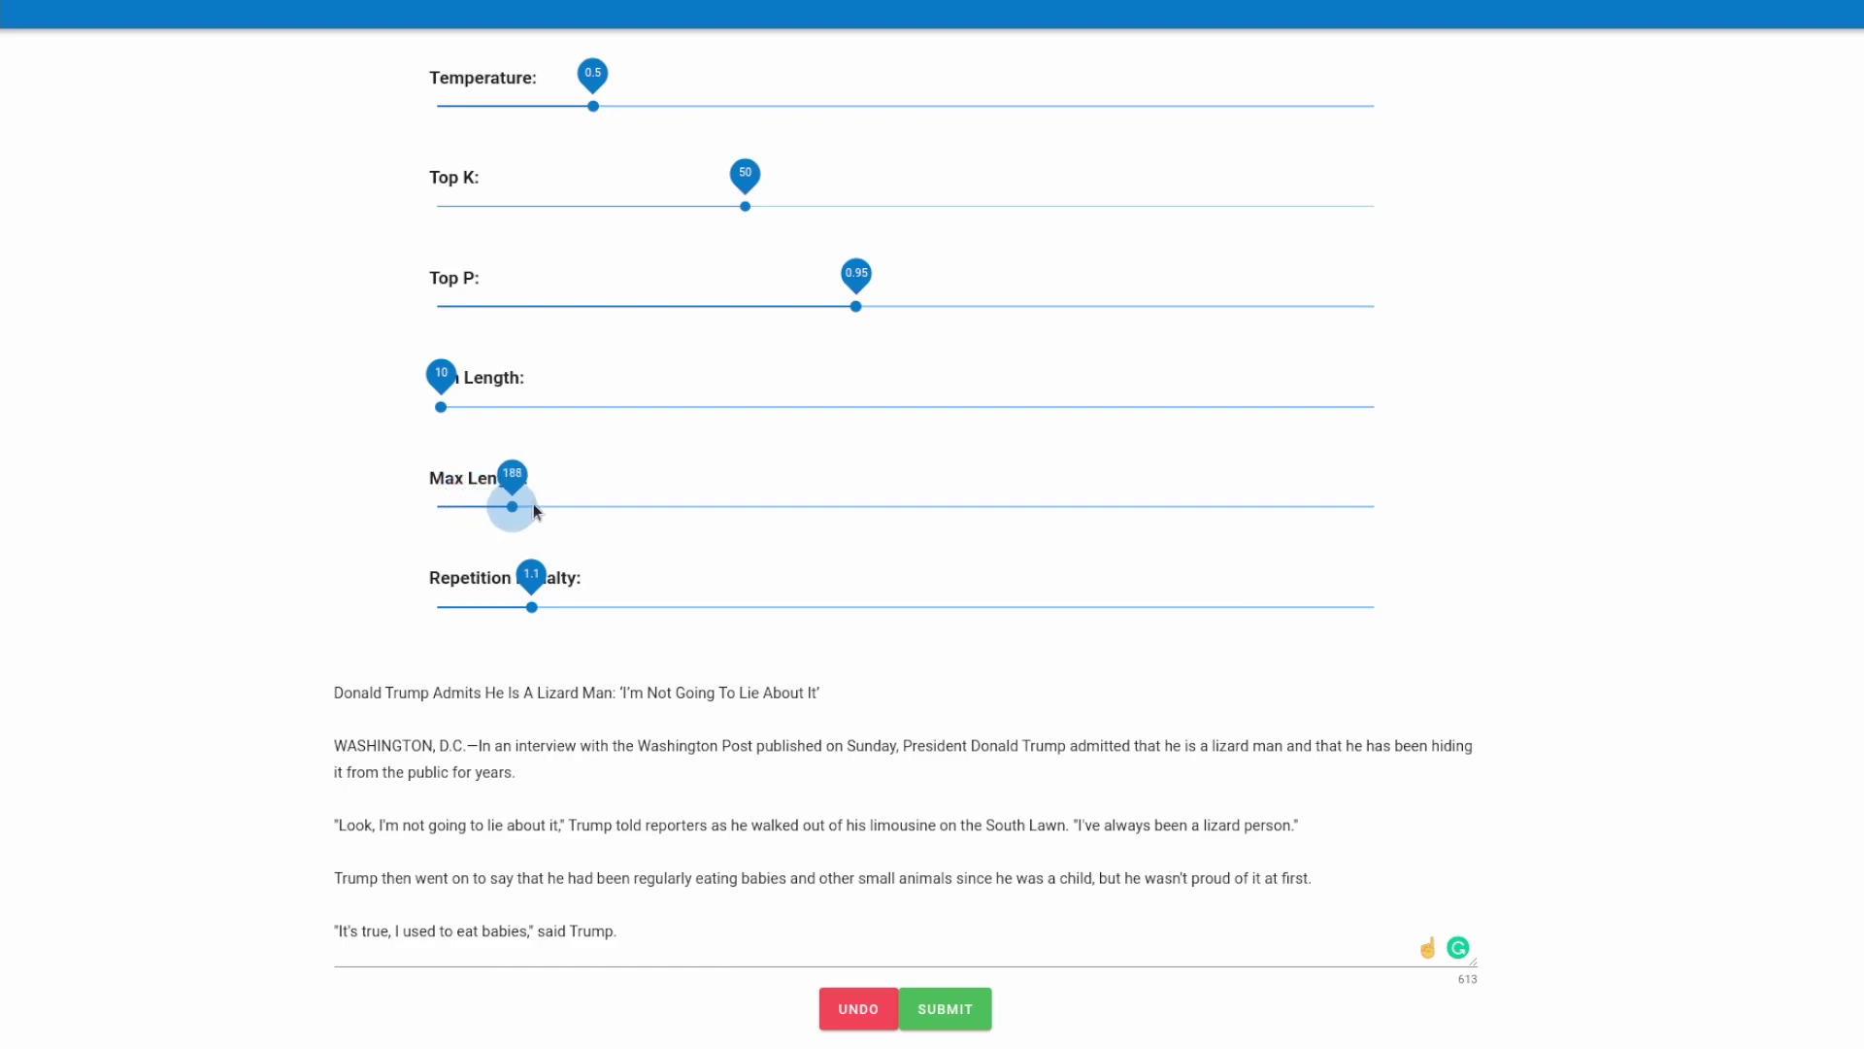
- Set Max Length to 500, delete everything after the headline, and regenerate the article
{"action": "left_click_drag", "start_coordinate": [658, 502], "coordinate": [665, 500]}
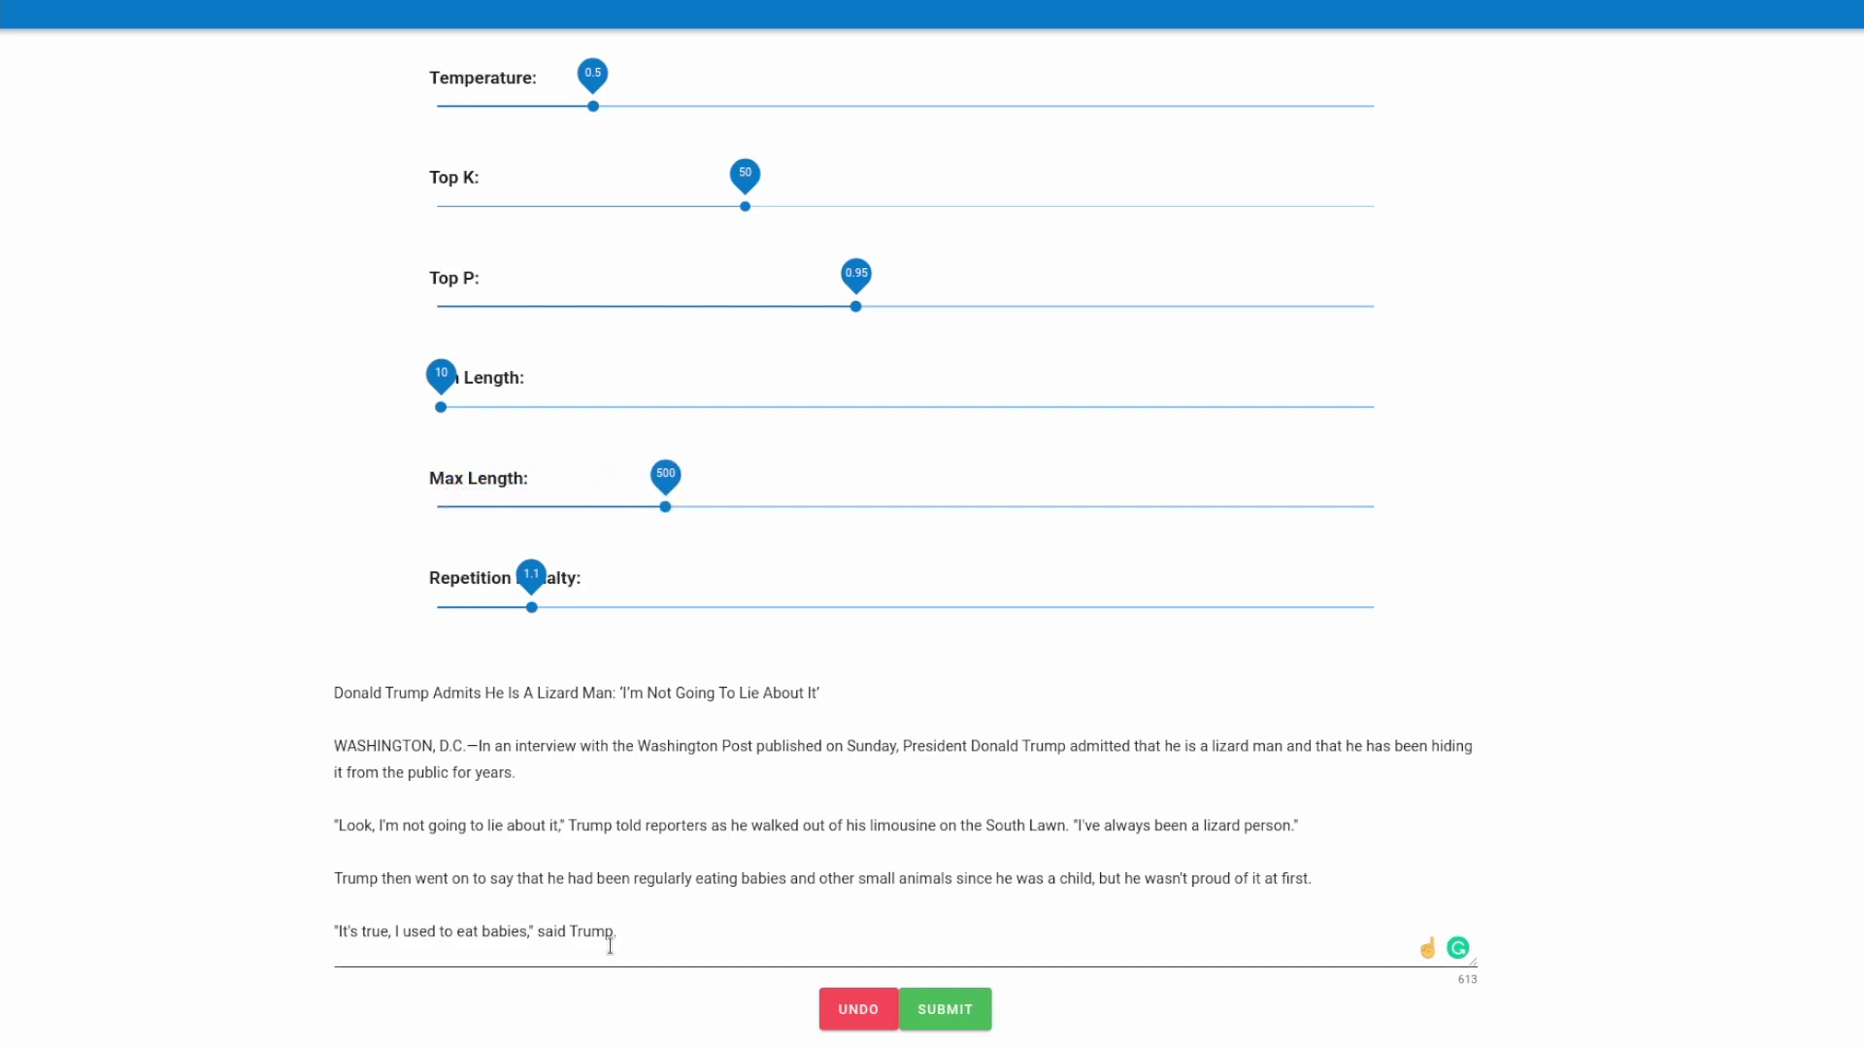
{"action": "left_click_drag", "start_coordinate": [621, 932], "coordinate": [616, 694]}
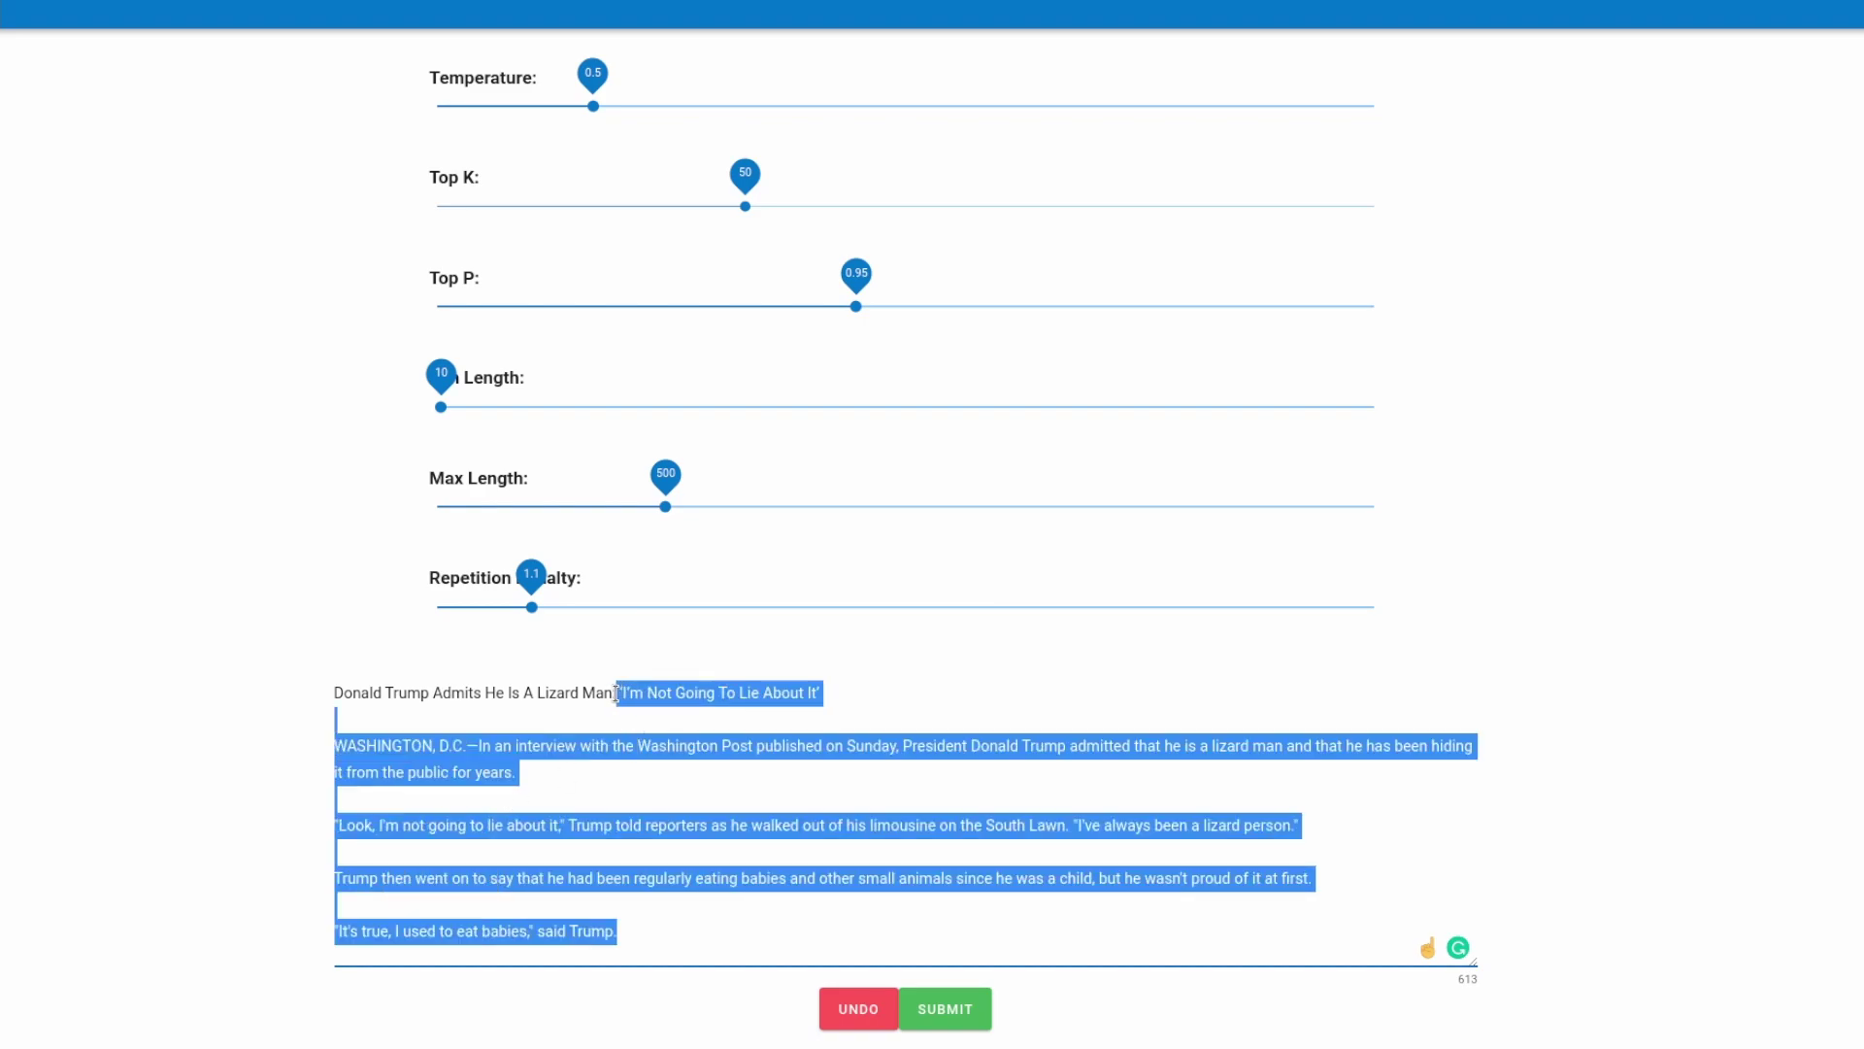
{"action": "key", "text": "BackSpace"}
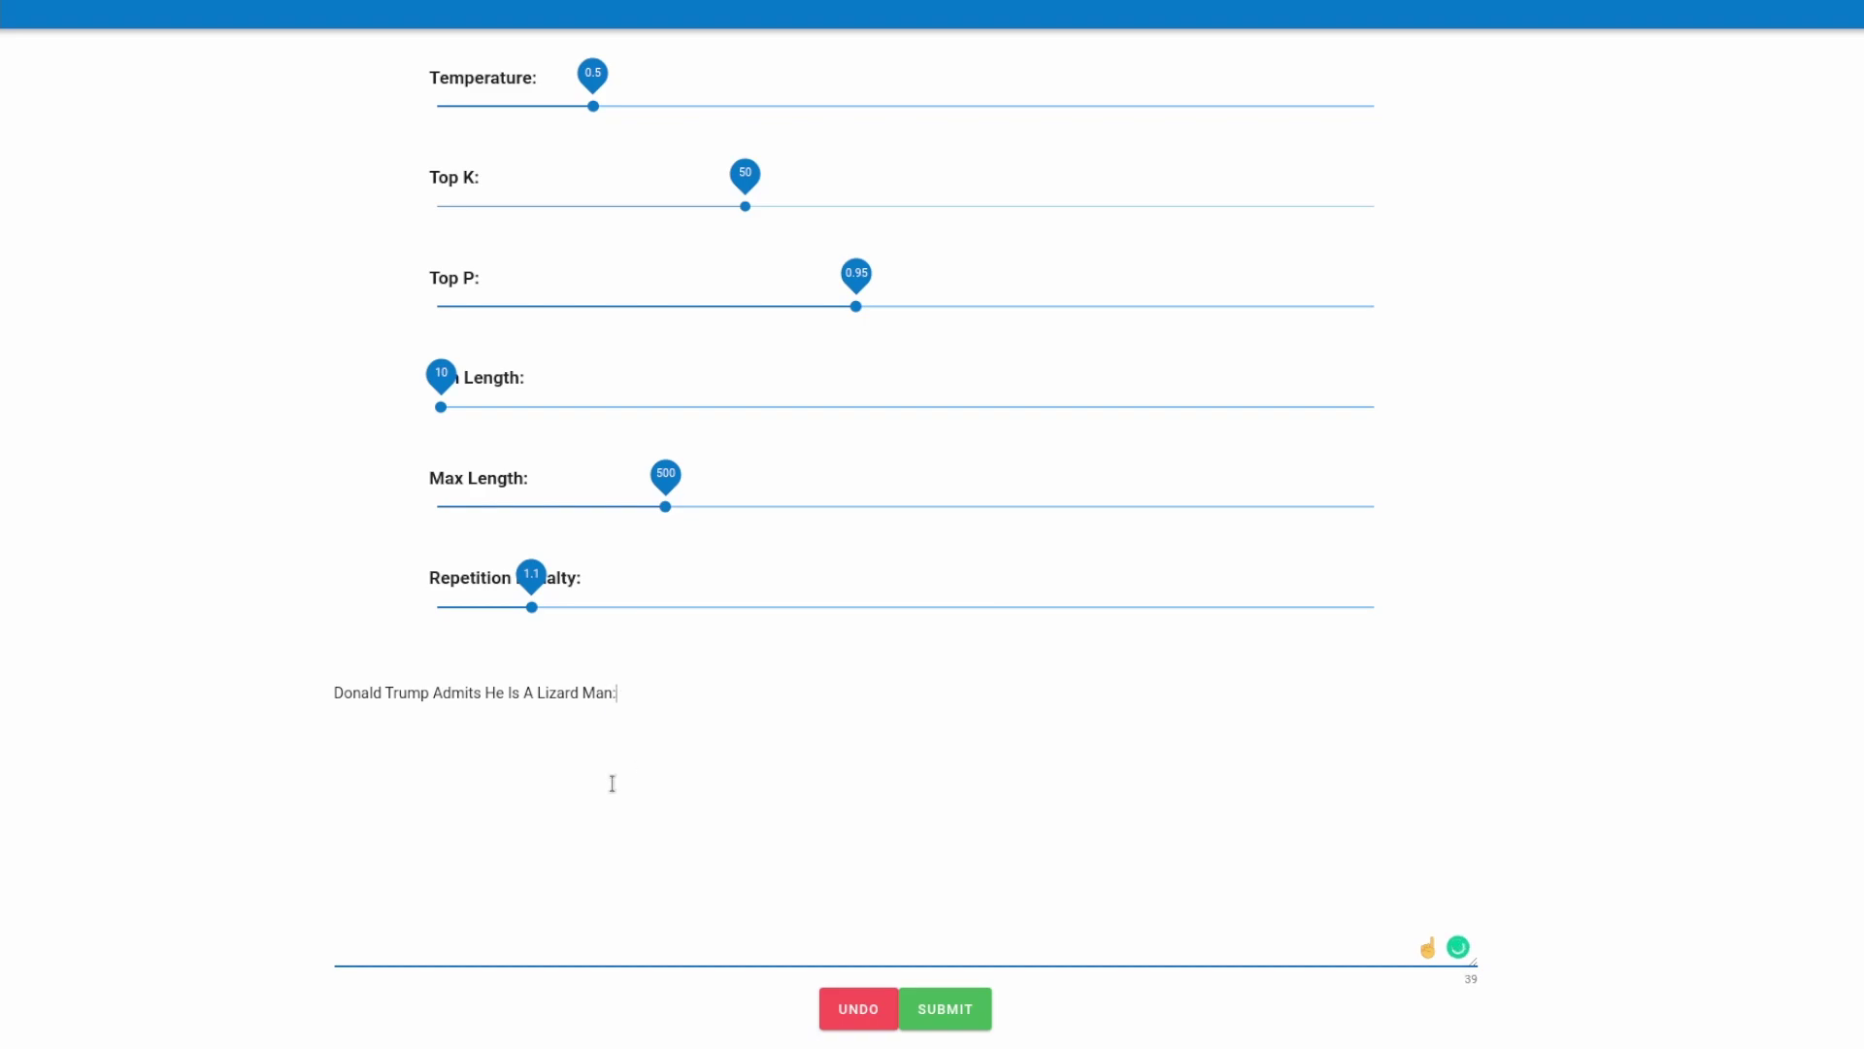
{"action": "left_click", "coordinate": [935, 1006]}
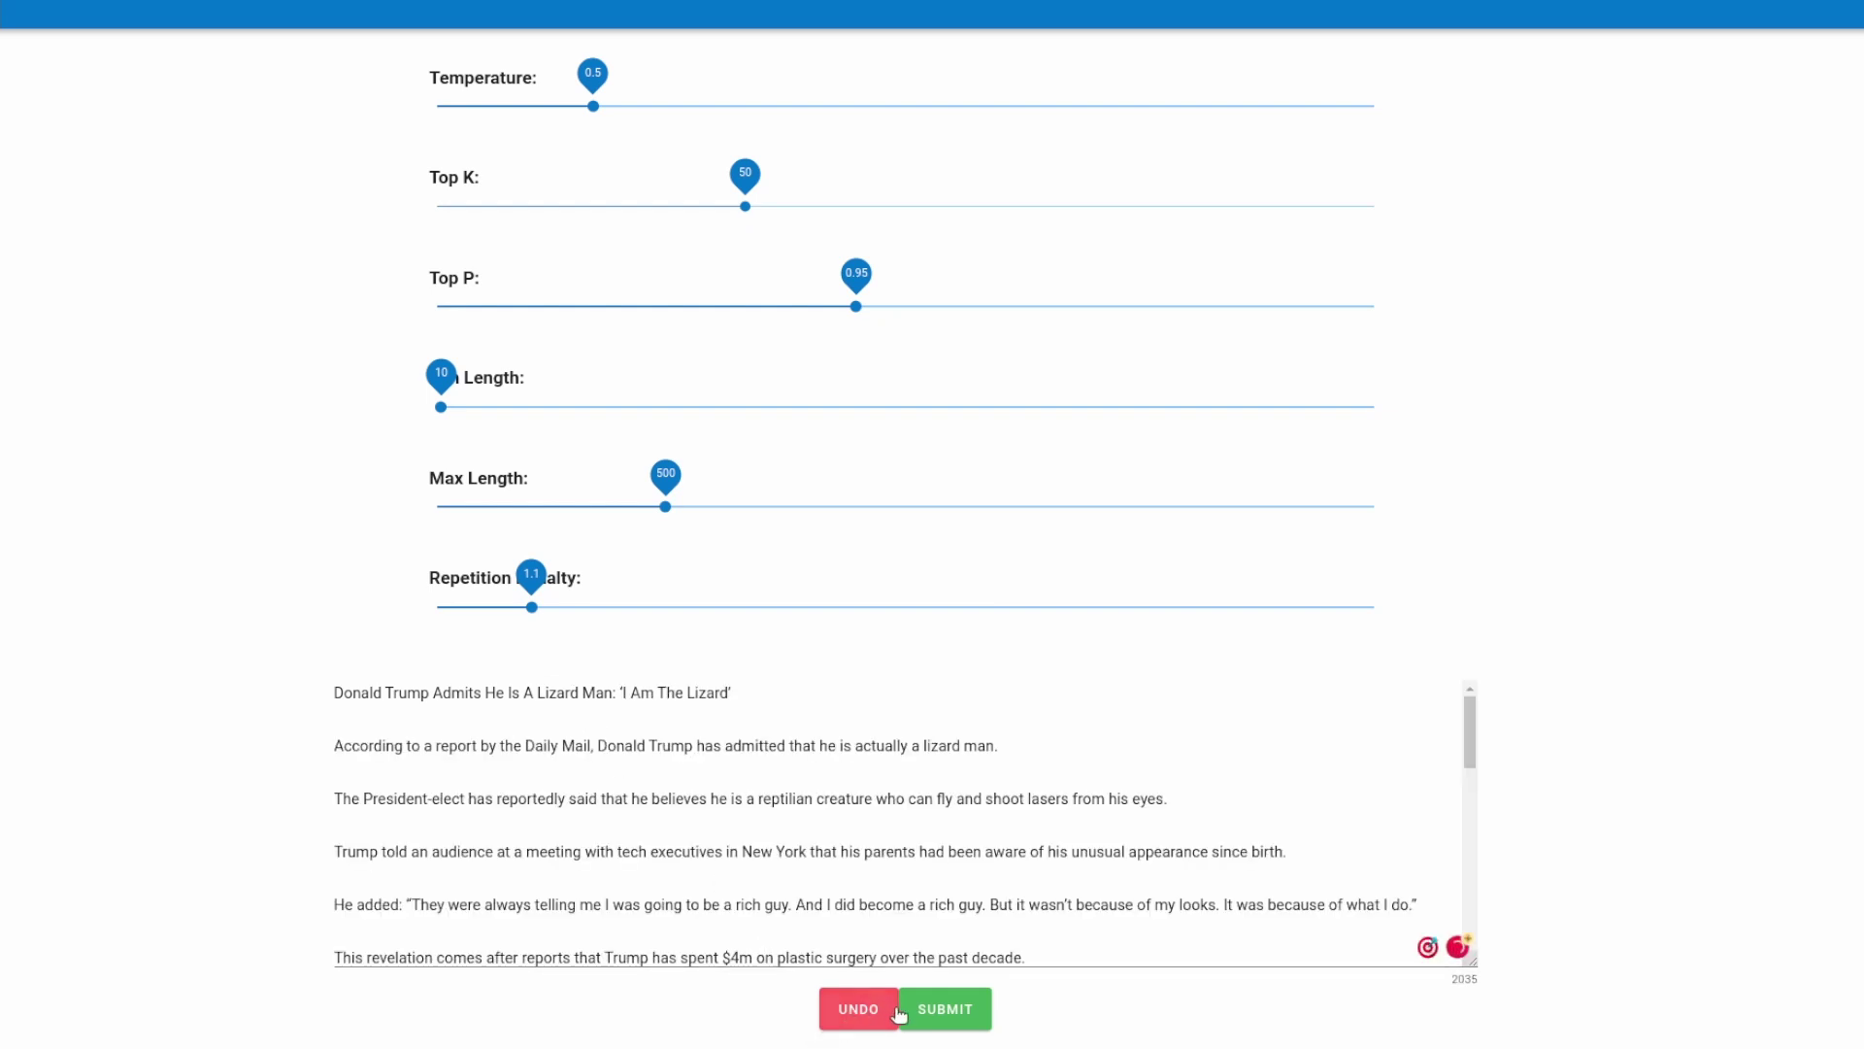
{"action": "scroll", "coordinate": [854, 1010], "scroll_direction": "down", "scroll_amount": 1}
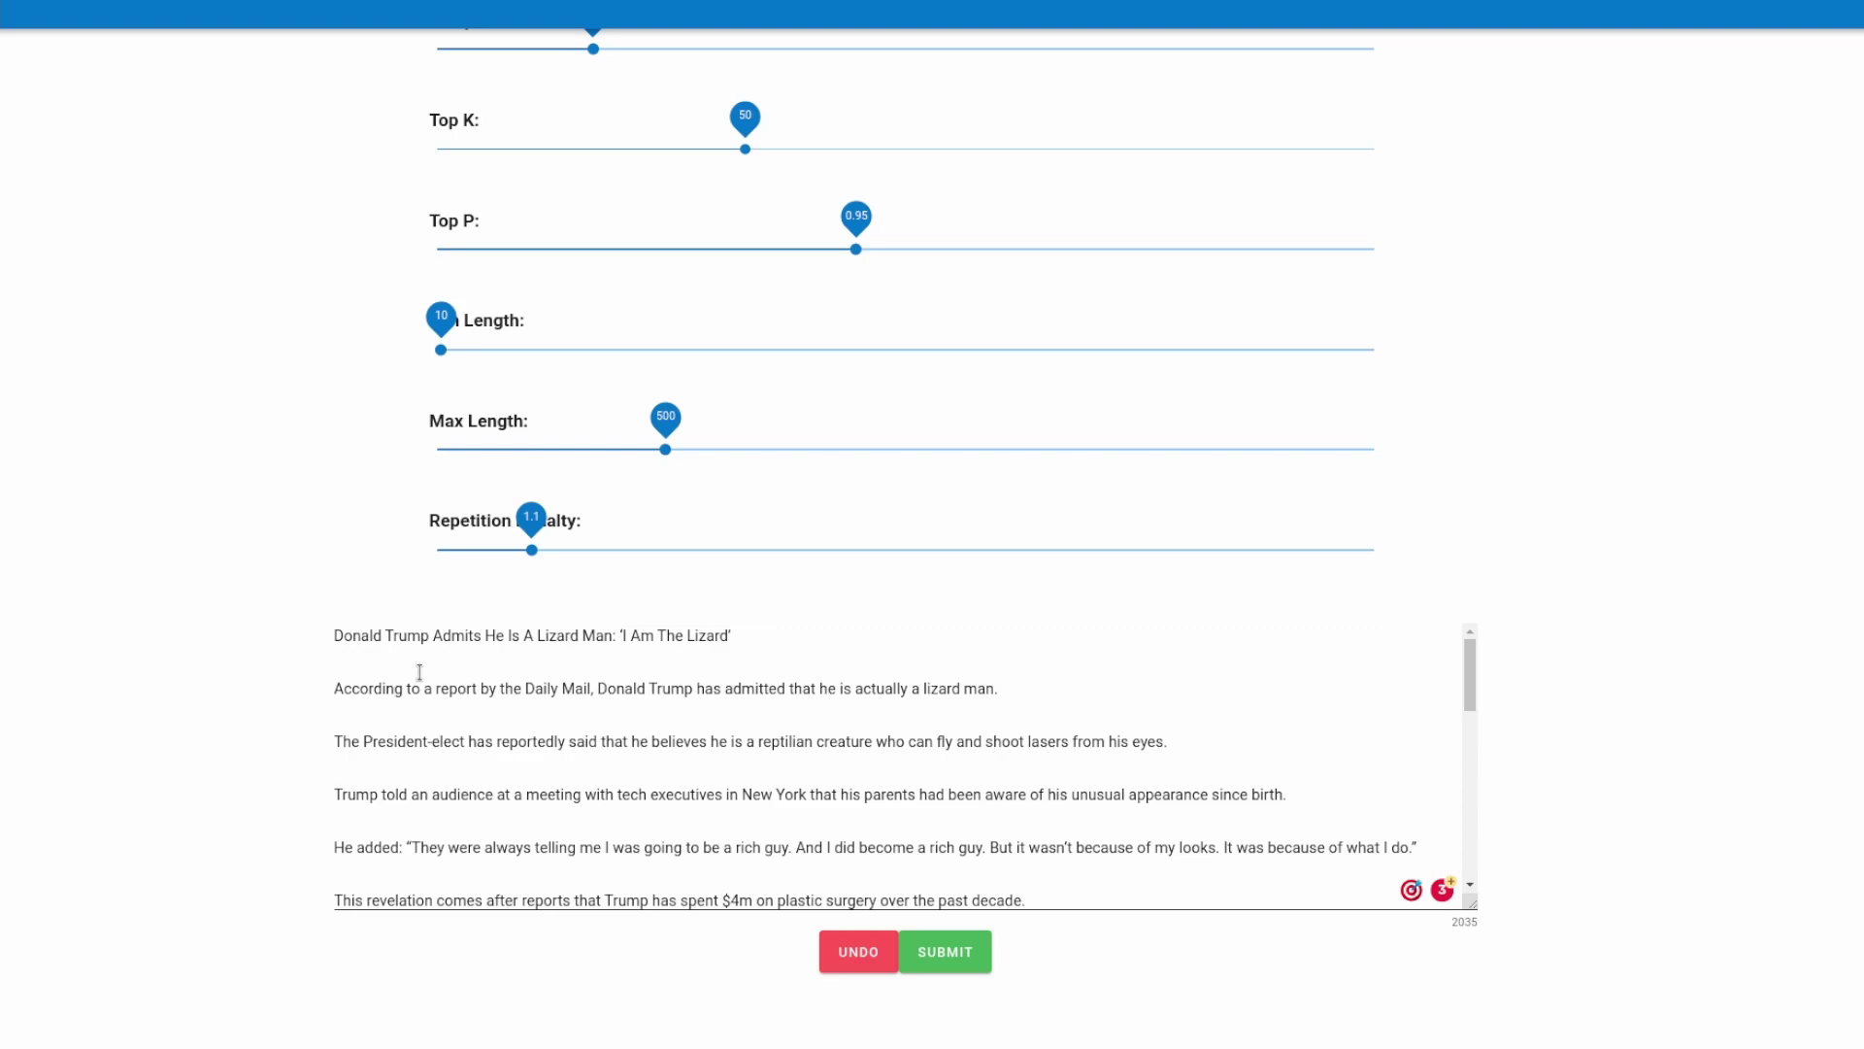
{"action": "scroll", "coordinate": [474, 677], "scroll_direction": "down", "scroll_amount": 4}
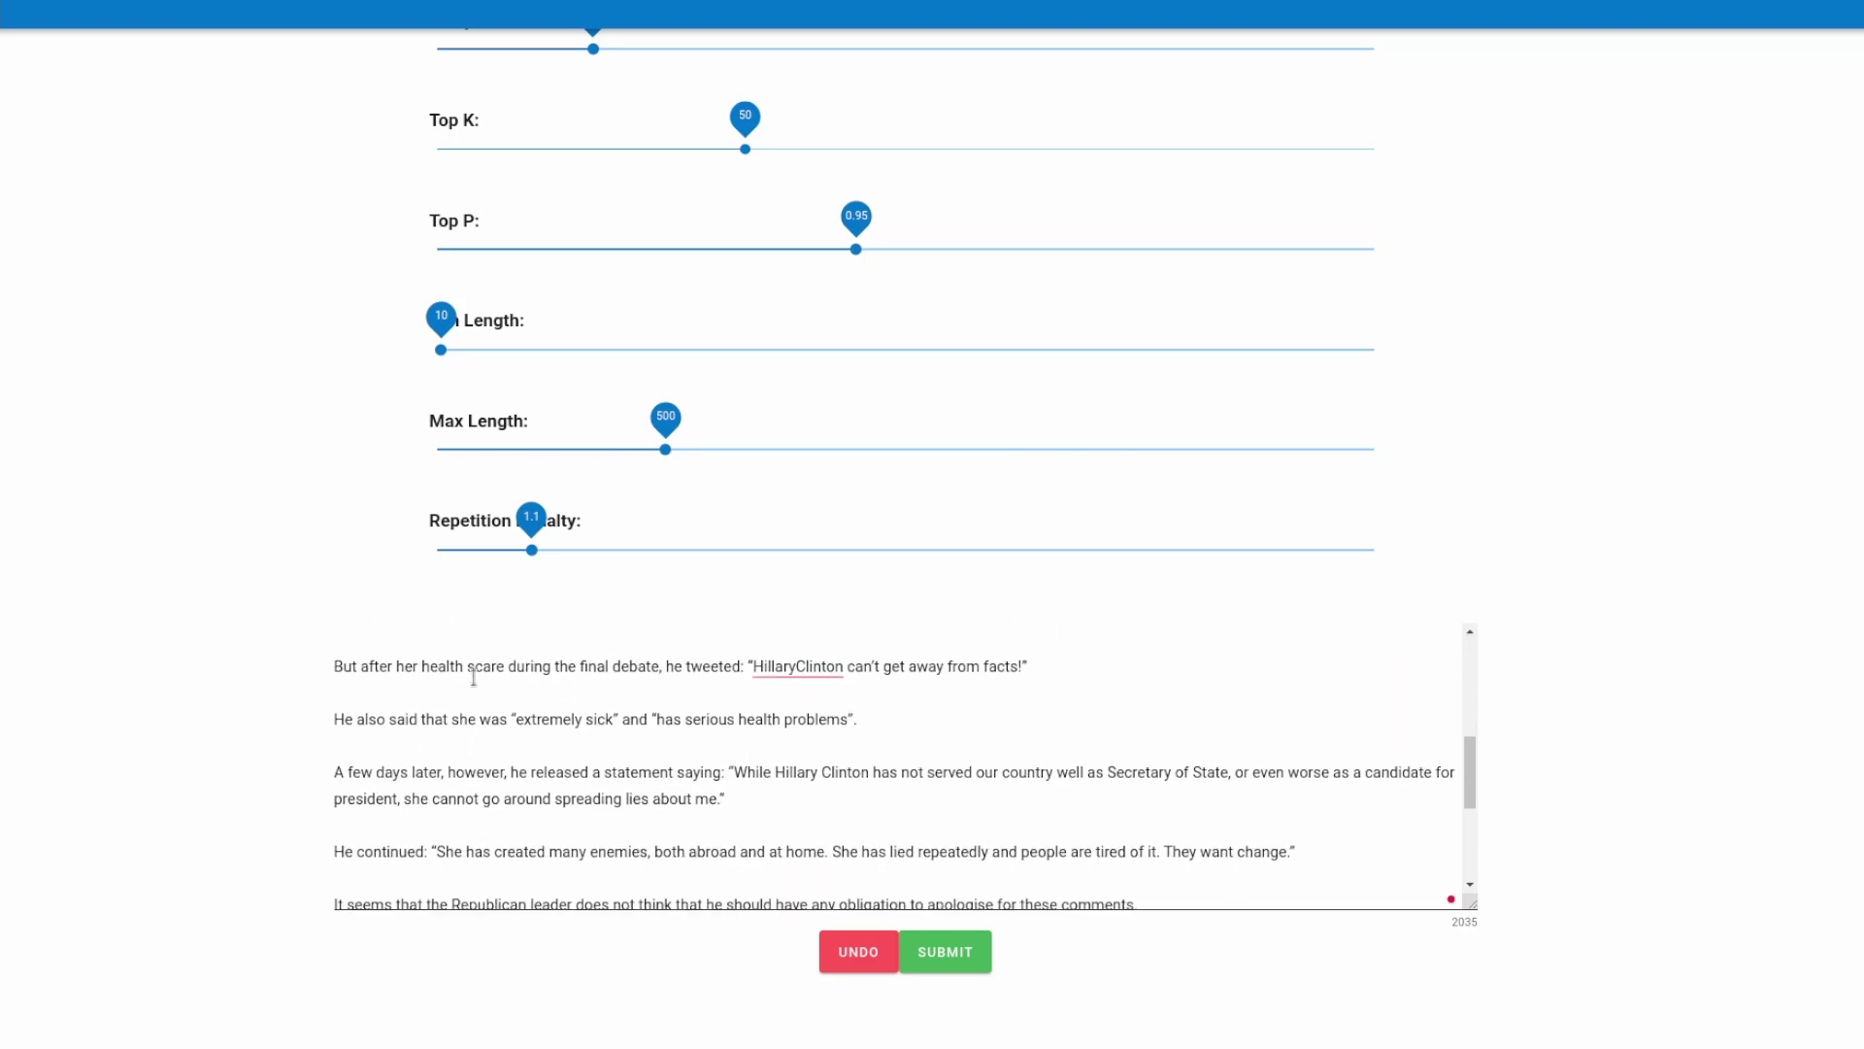
{"action": "scroll", "coordinate": [474, 677], "scroll_direction": "down", "scroll_amount": 3}
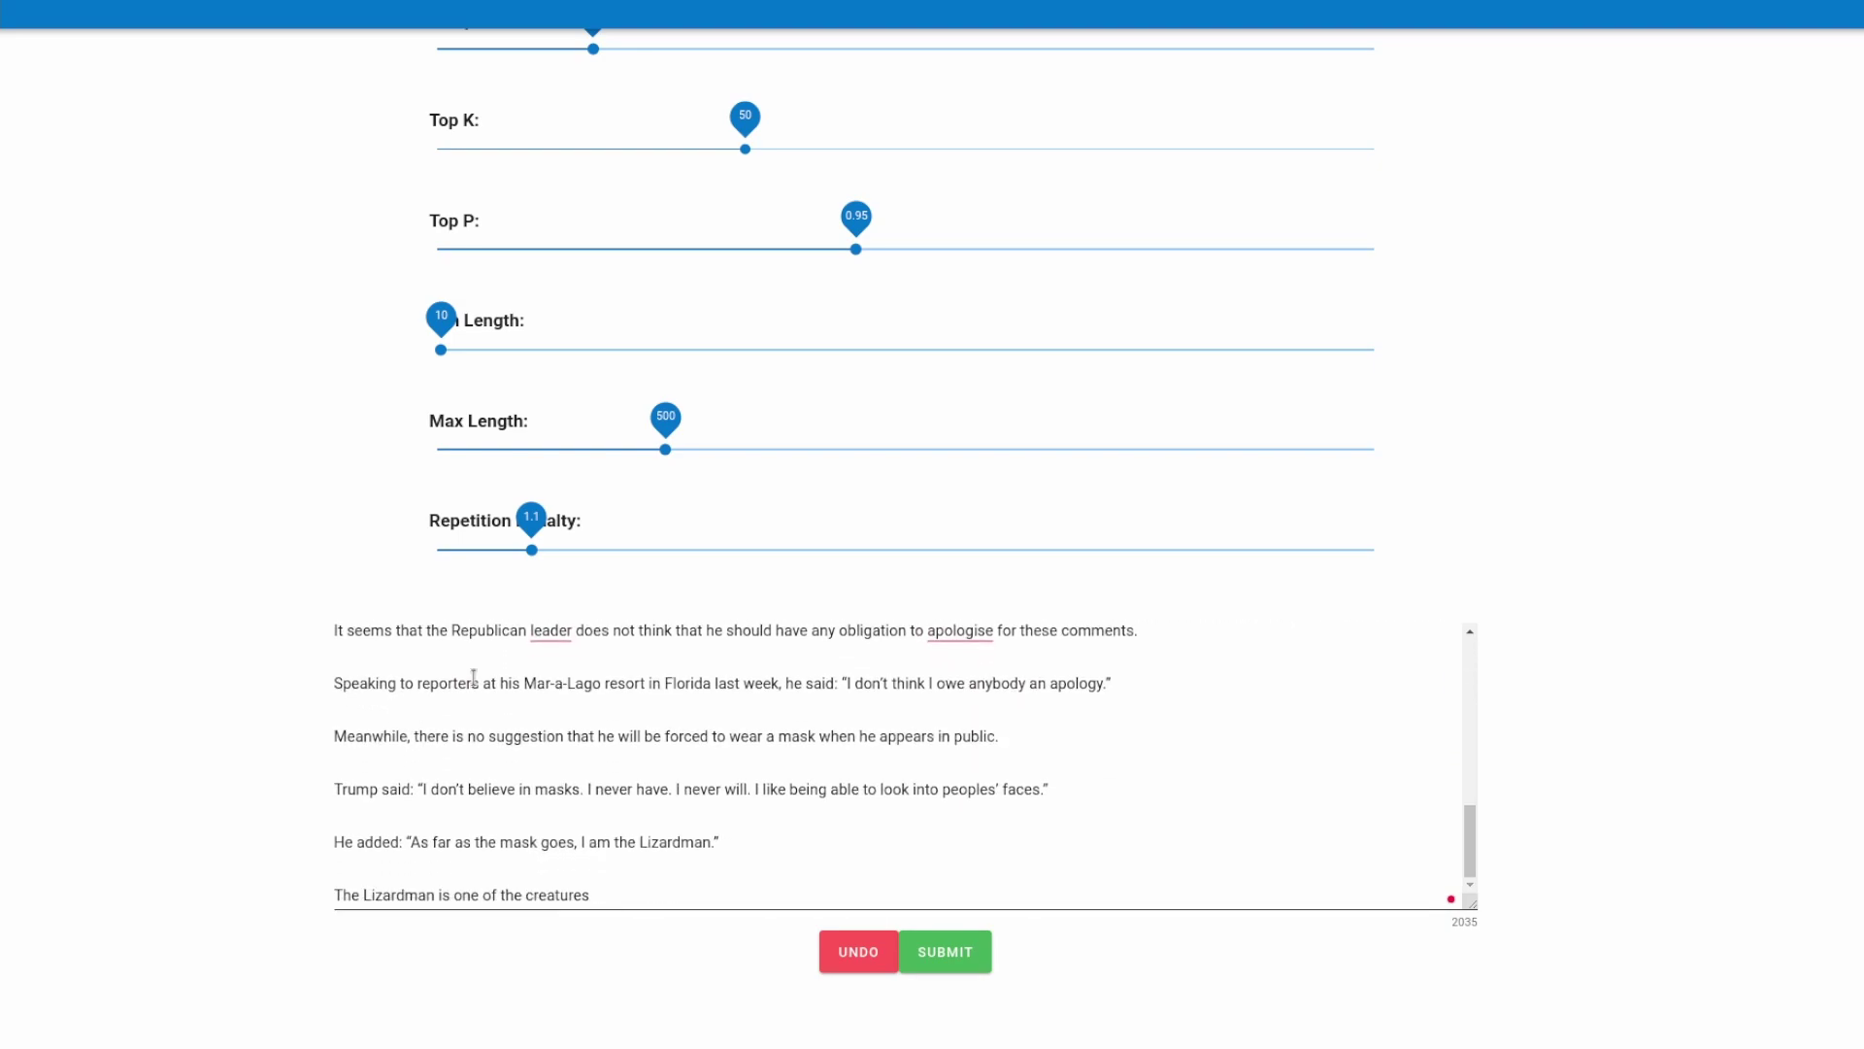
{"action": "scroll", "coordinate": [473, 676], "scroll_direction": "up", "scroll_amount": 7}
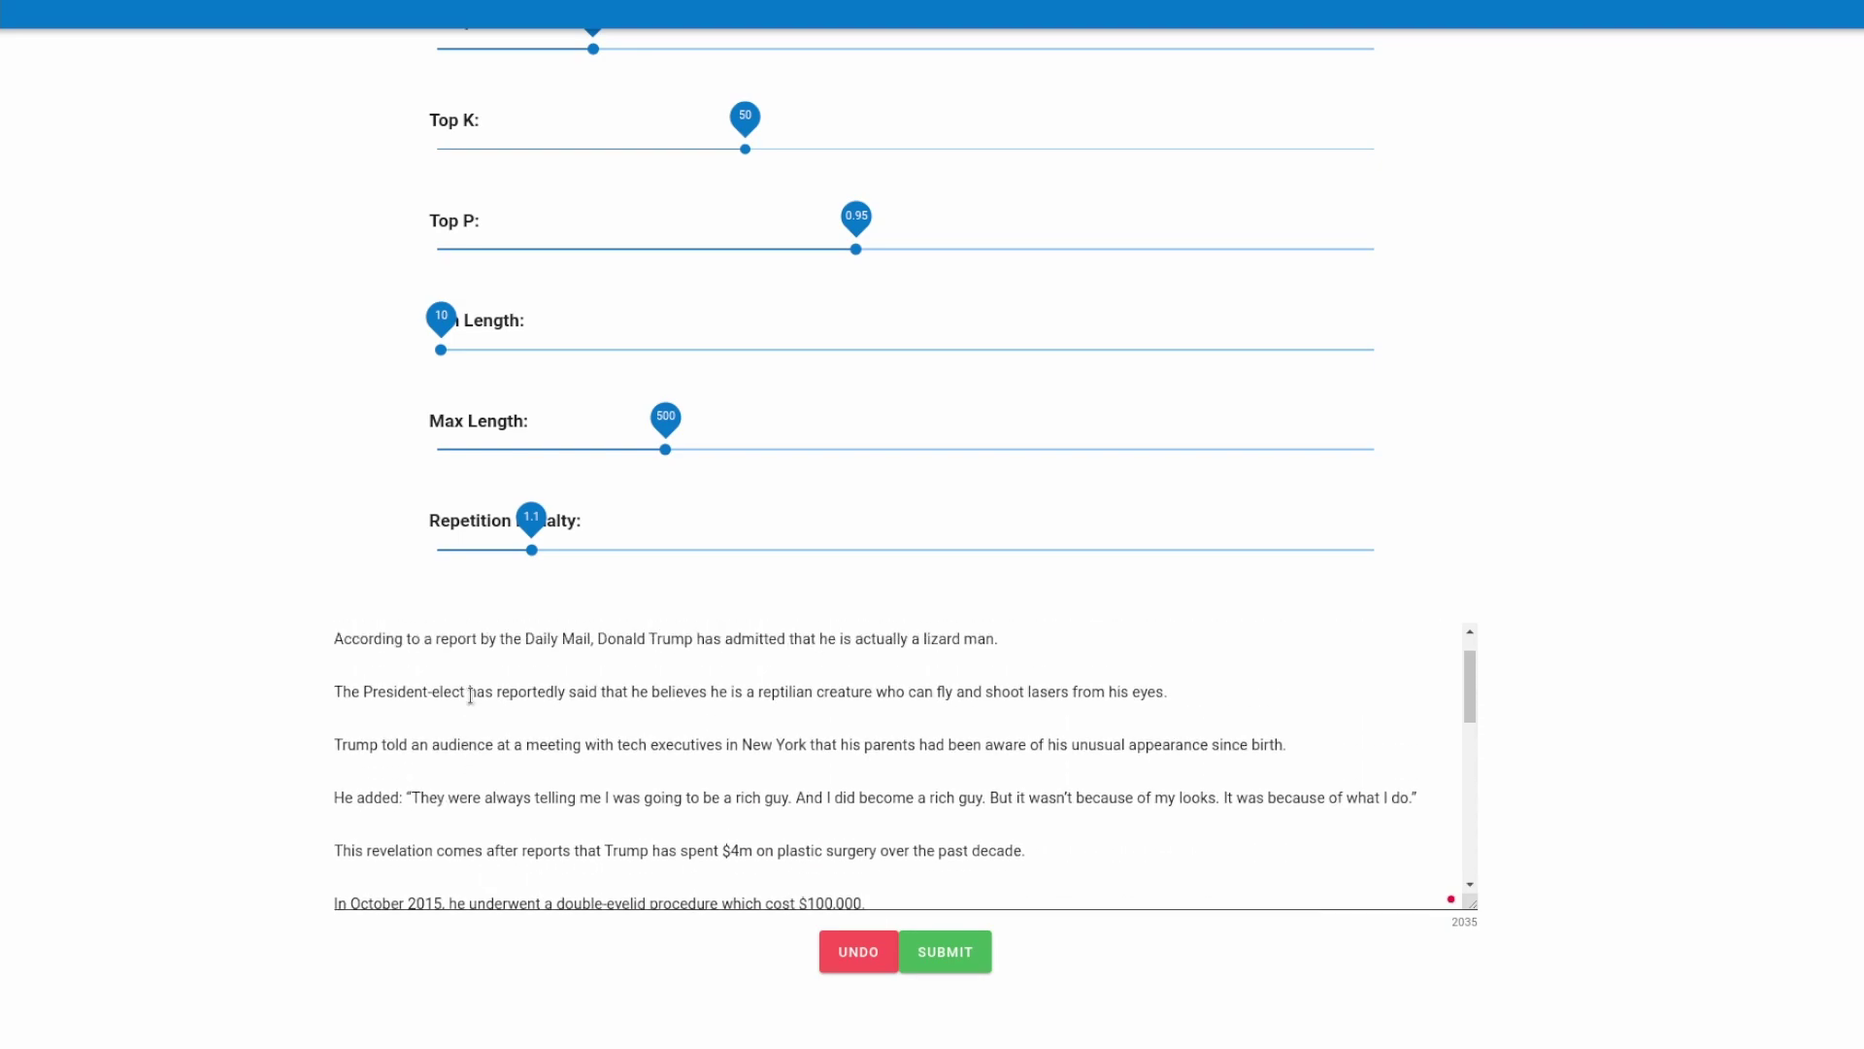
{"action": "scroll", "coordinate": [470, 696], "scroll_direction": "up", "scroll_amount": 2}
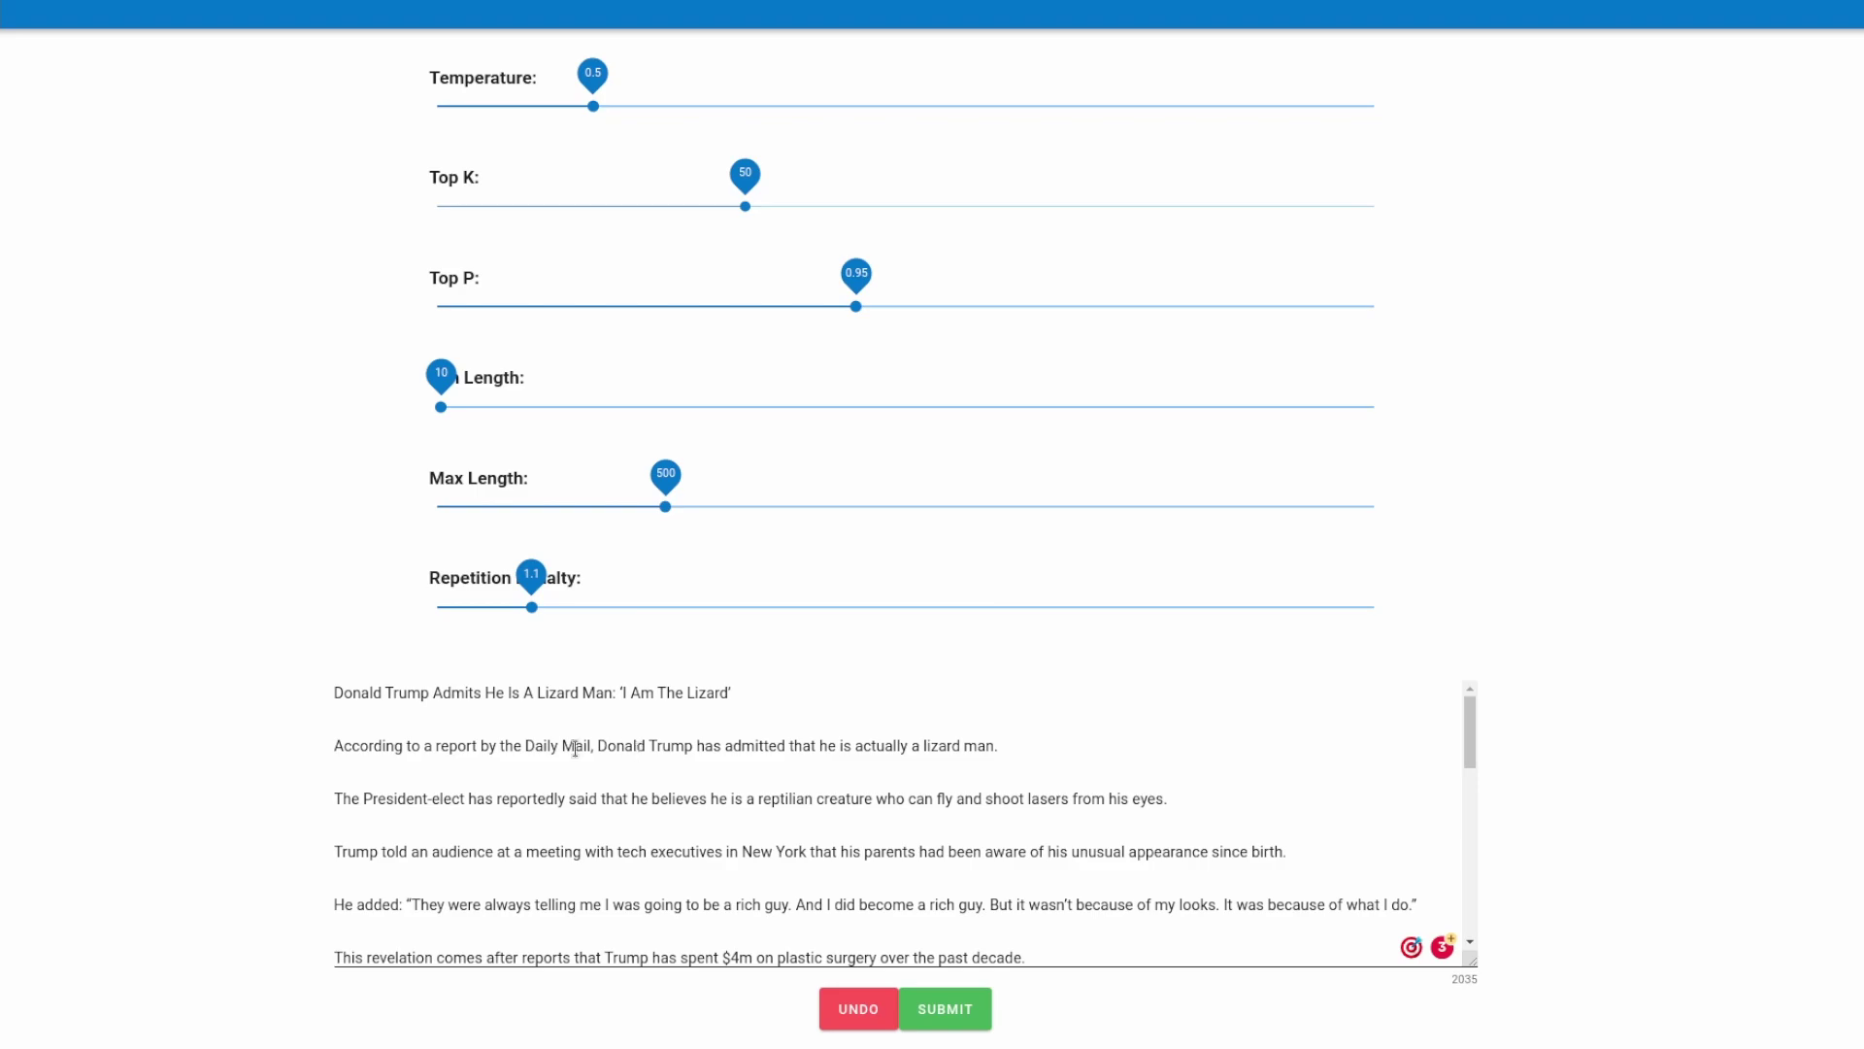
- Replace the prompt contents with the headline 'Vaccine Side Effect Gives Man Super Powers:'
{"action": "key", "text": "ctrl+a"}
{"action": "key", "text": "BackSpace"}
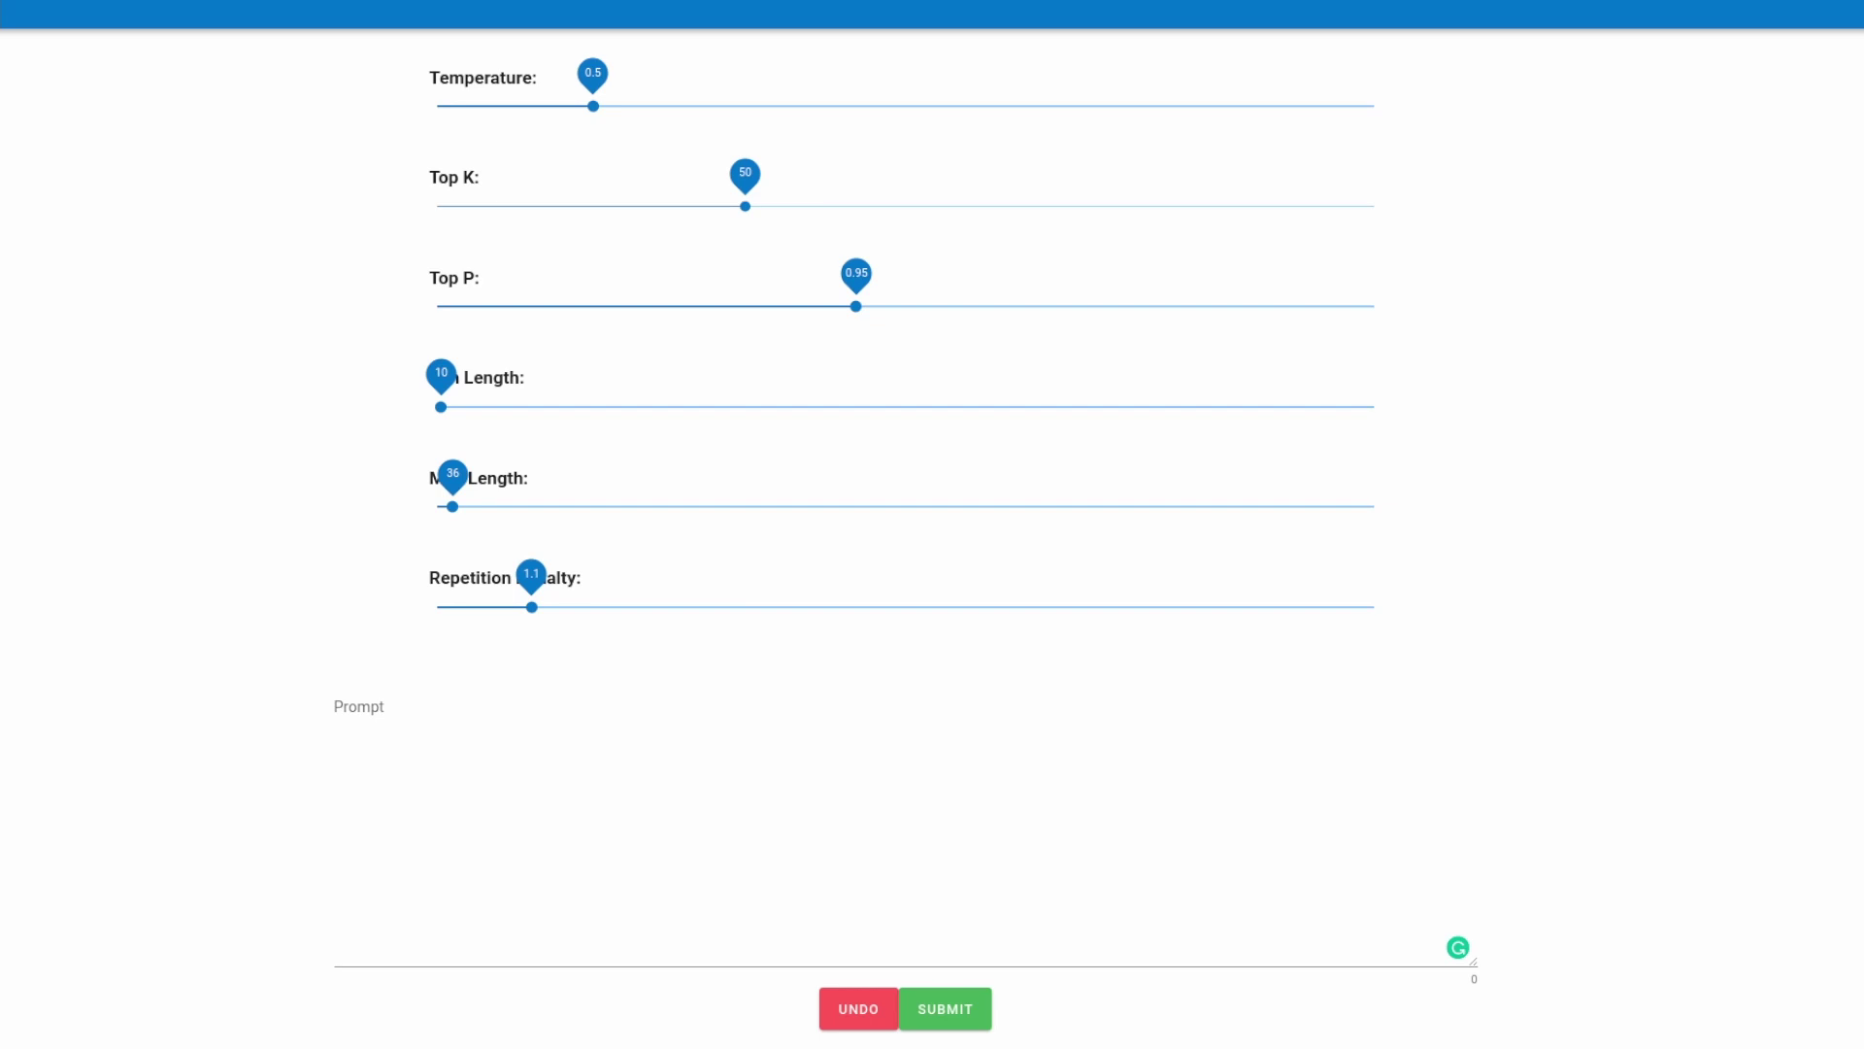
{"action": "left_click", "coordinate": [339, 687]}
{"action": "type", "text": "Vaccine Side Effect Gives Man Super Powers:"}
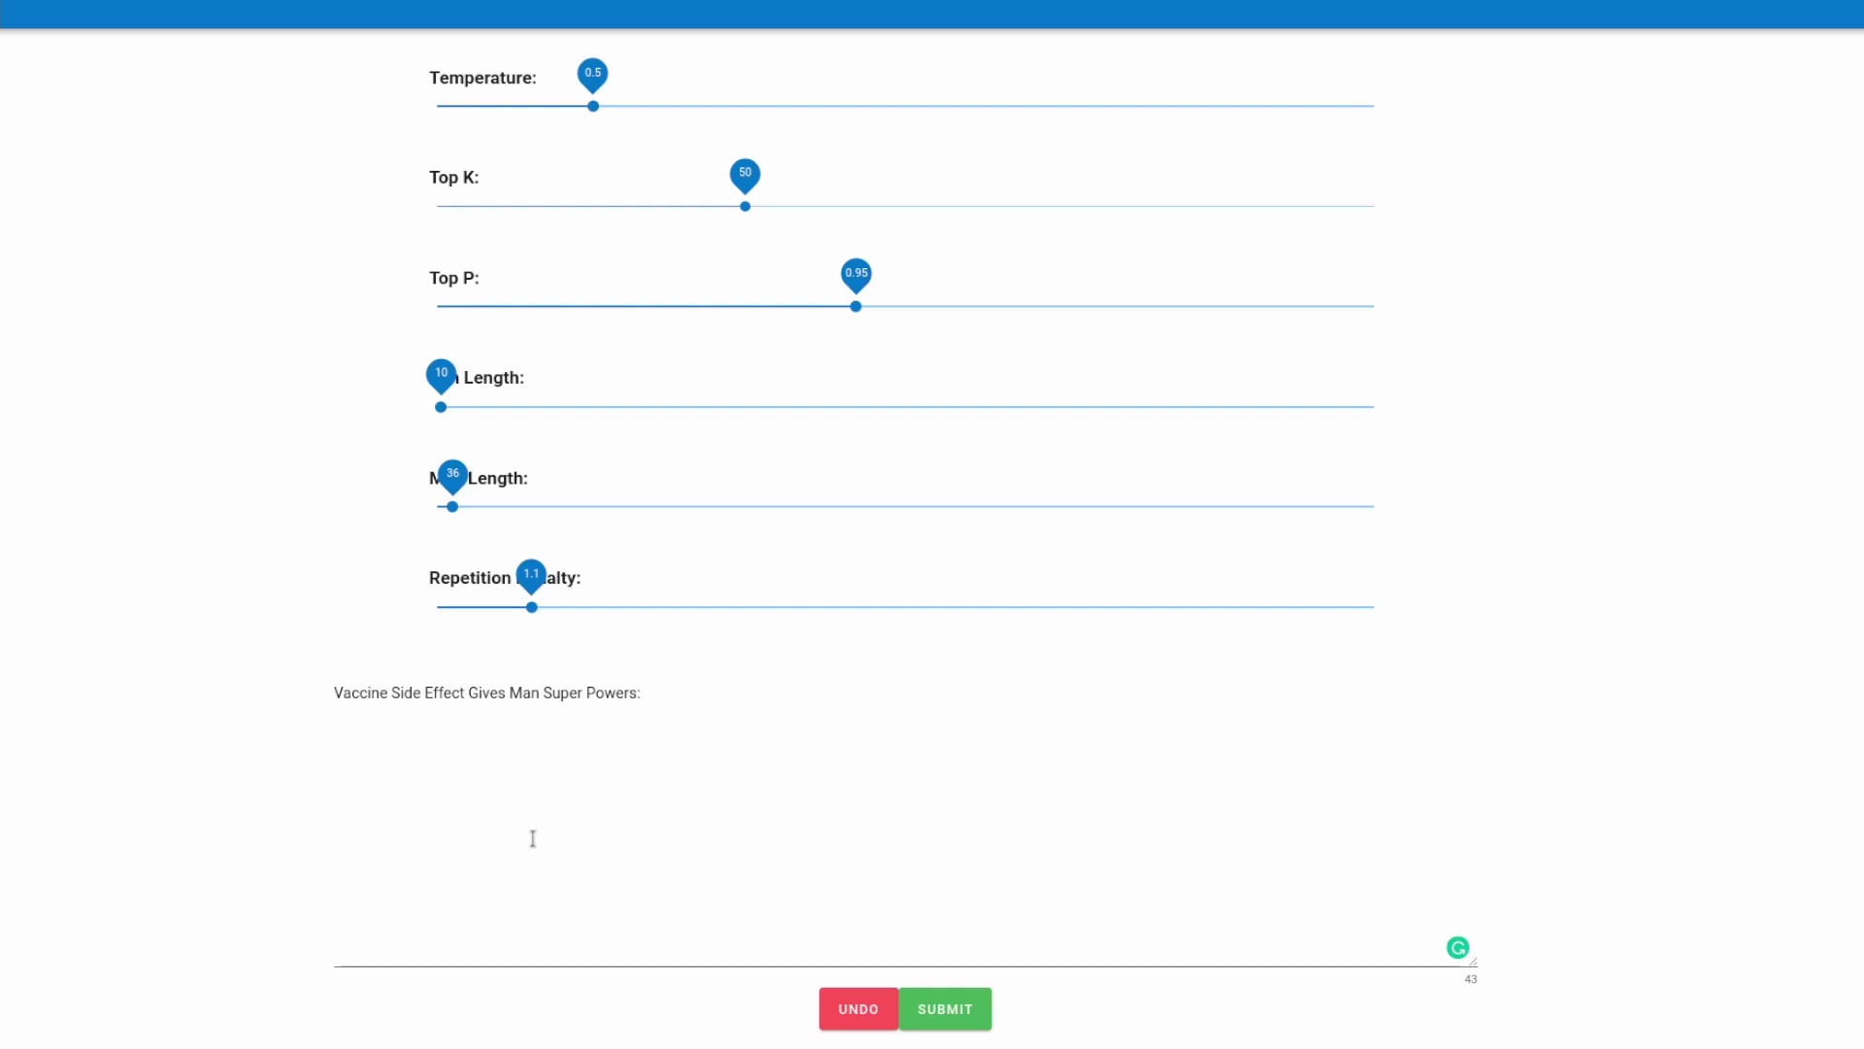
- Generate the Hepatitis A 'I'm Superman' article from the vaccine headline and extend it once
{"action": "left_click", "coordinate": [938, 1005]}
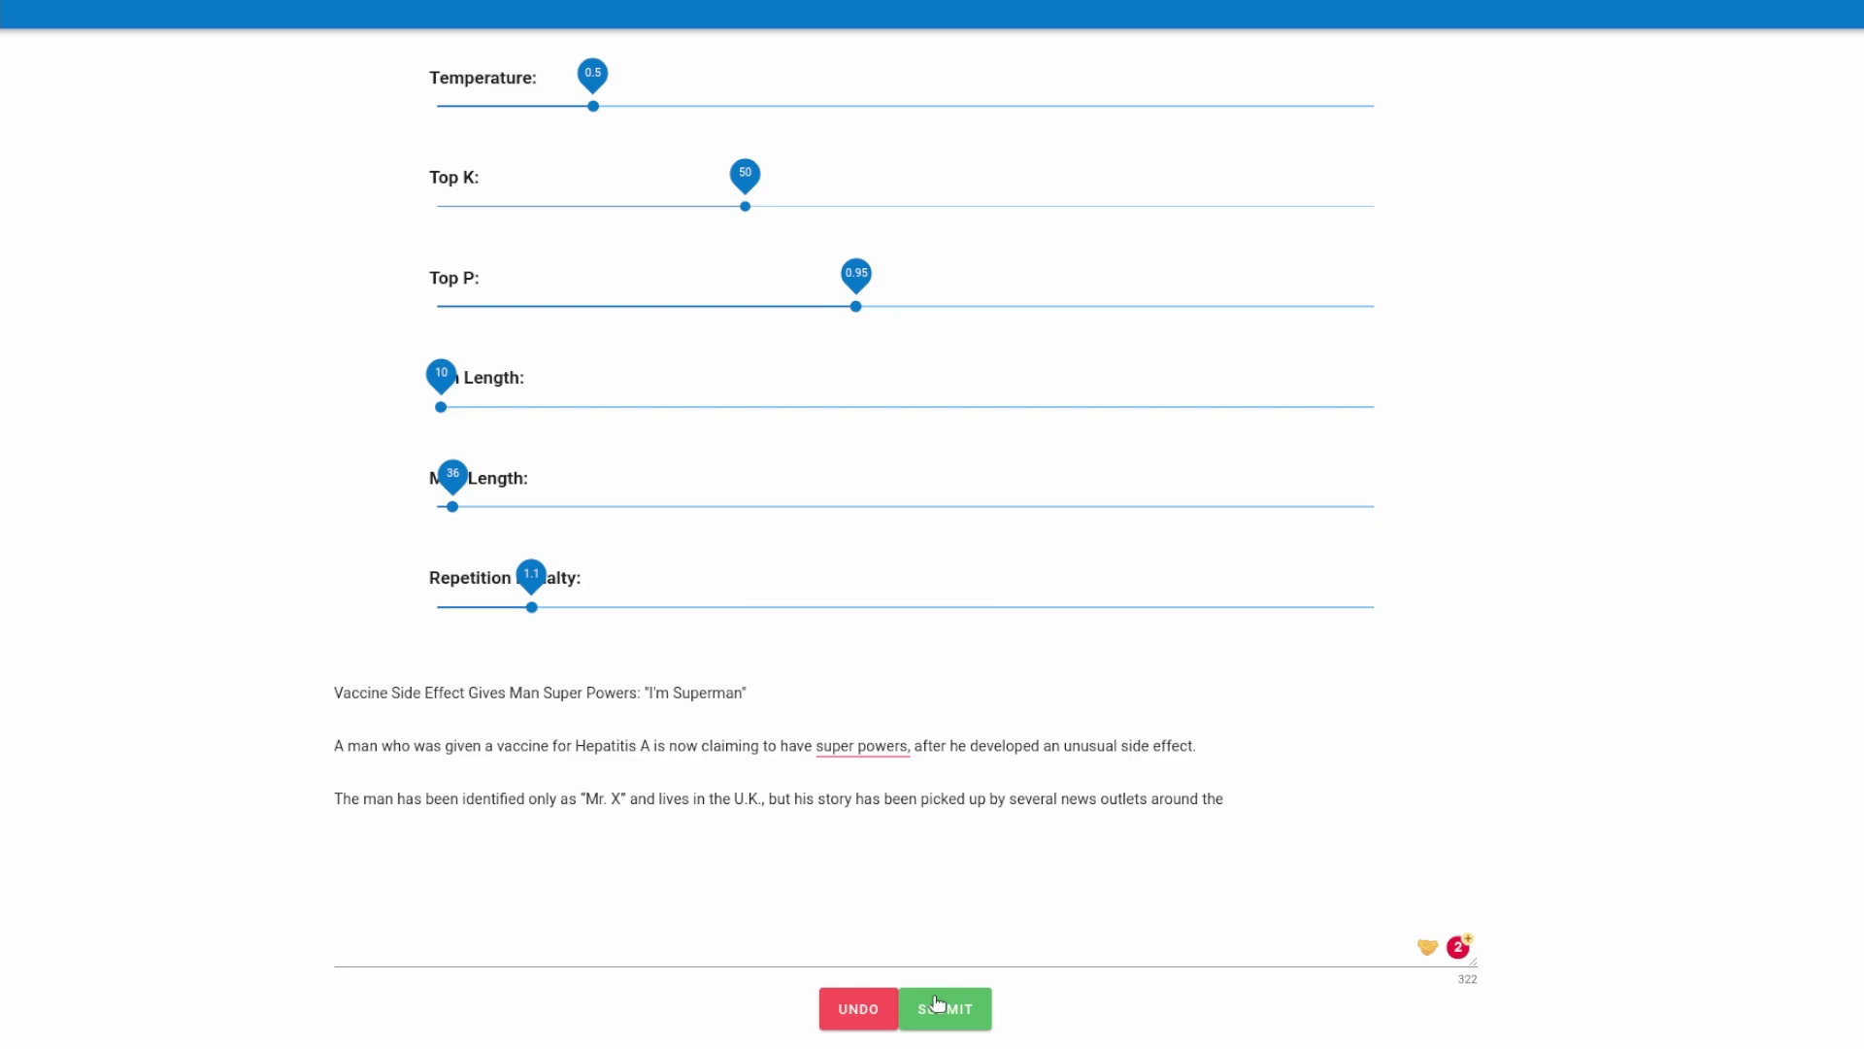
{"action": "left_click", "coordinate": [938, 1003]}
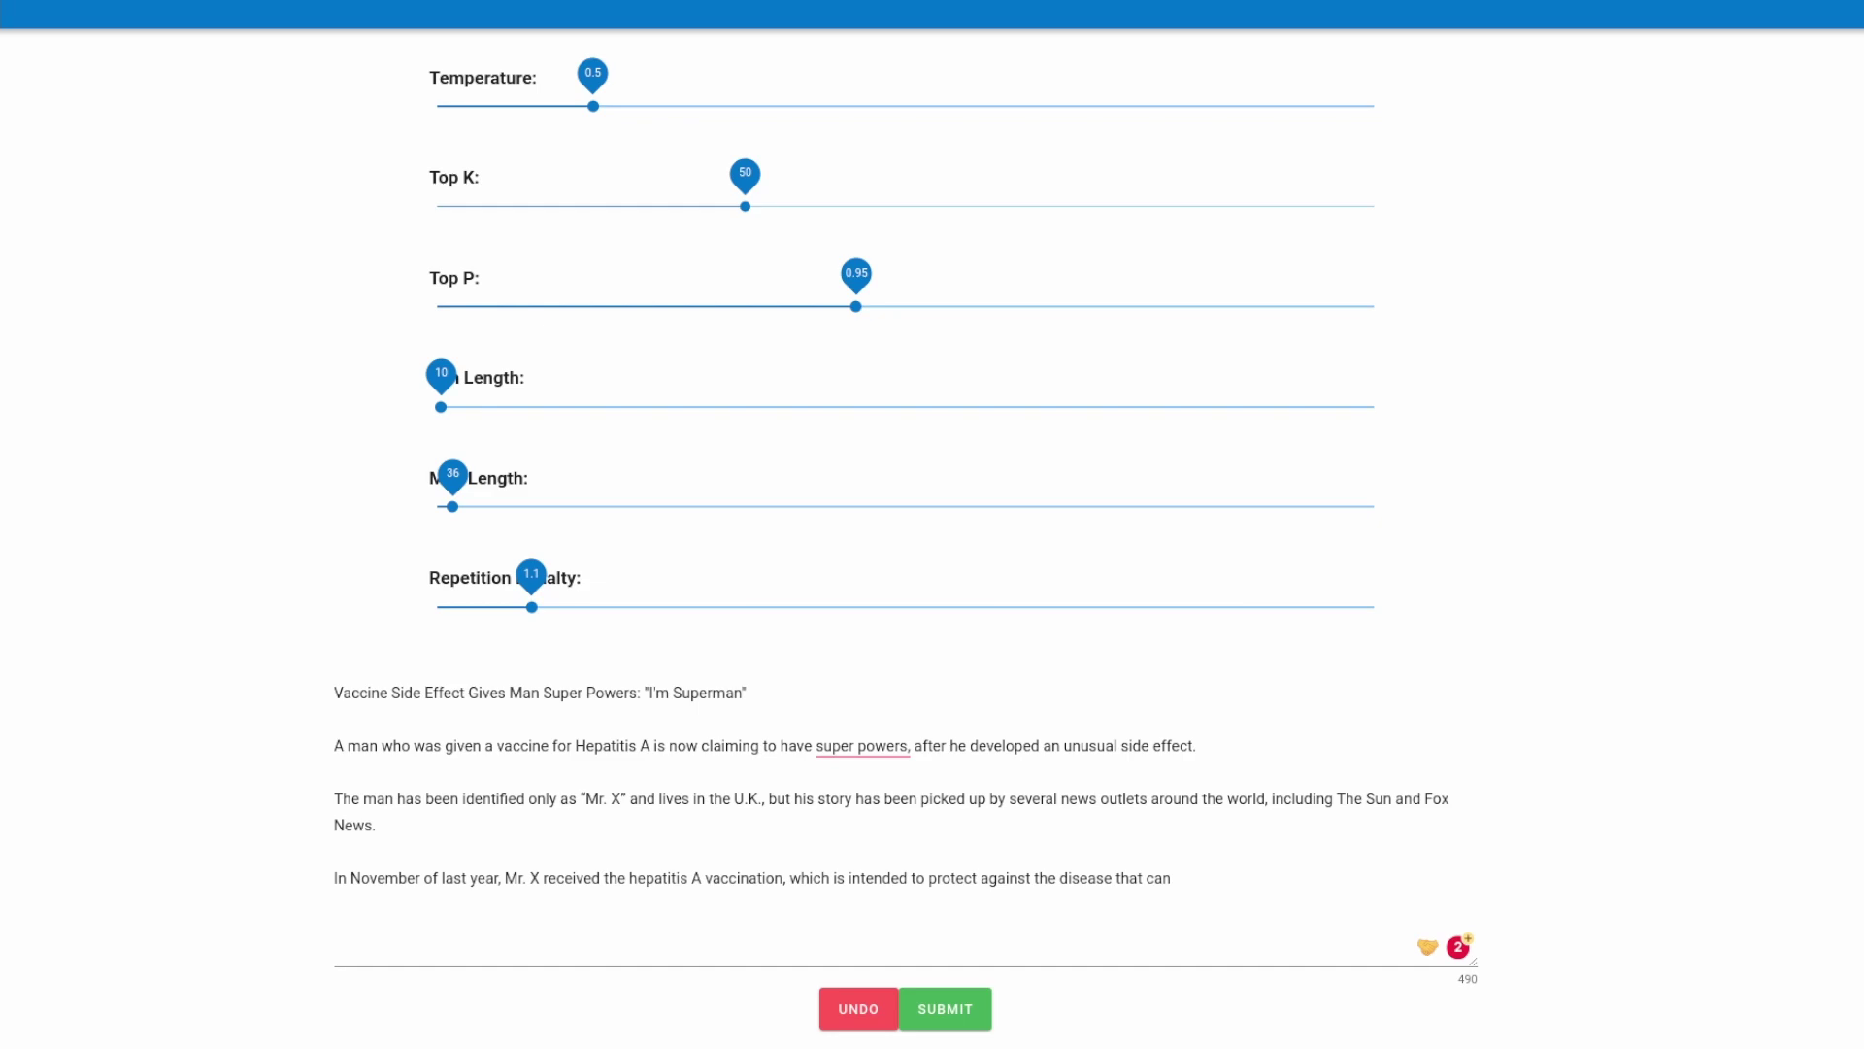
- Select all the vaccine article text in the prompt and delete it
{"action": "key", "text": "ctrl+a"}
{"action": "key", "text": "BackSpace"}
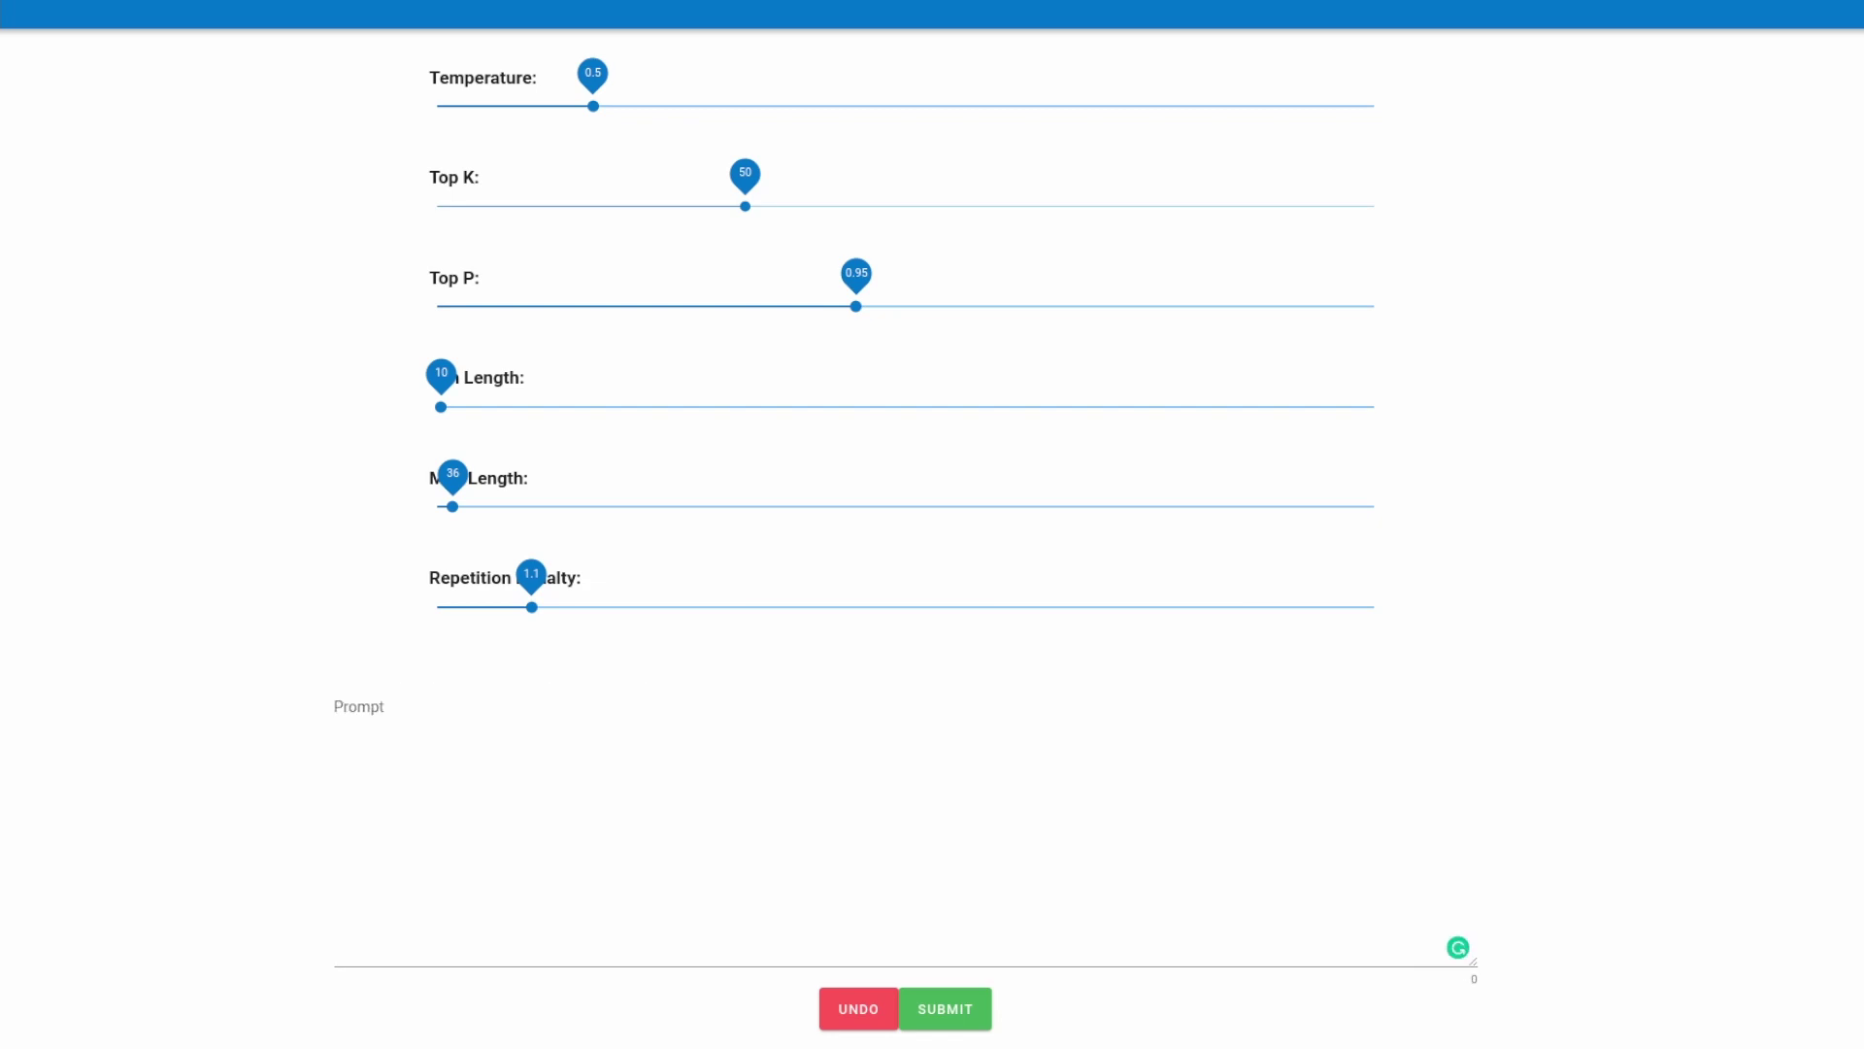